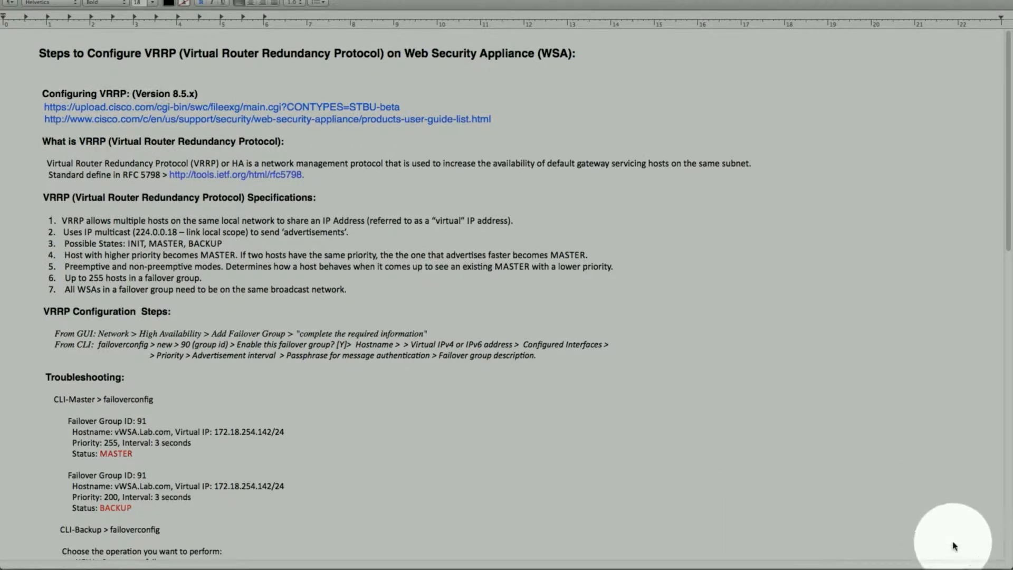
Step: Read the VRRP notes on specifications, GUI and CLI configuration steps, and troubleshooting of failover groups
{"action": "left_click", "coordinate": [967, 564]}
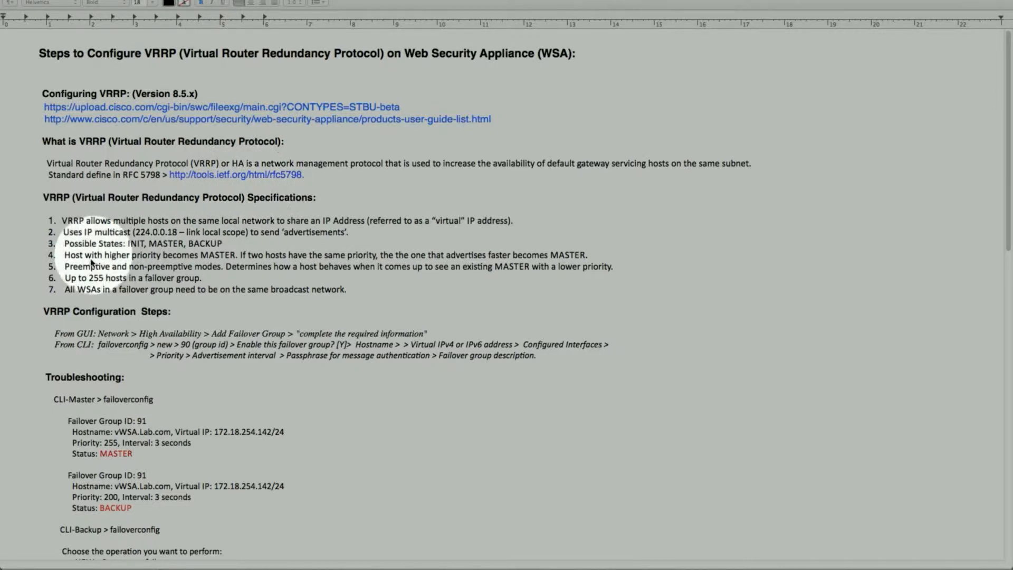
{"action": "scroll", "coordinate": [47, 285], "scroll_direction": "down", "scroll_amount": 3}
{"action": "scroll", "coordinate": [46, 286], "scroll_direction": "down", "scroll_amount": 3}
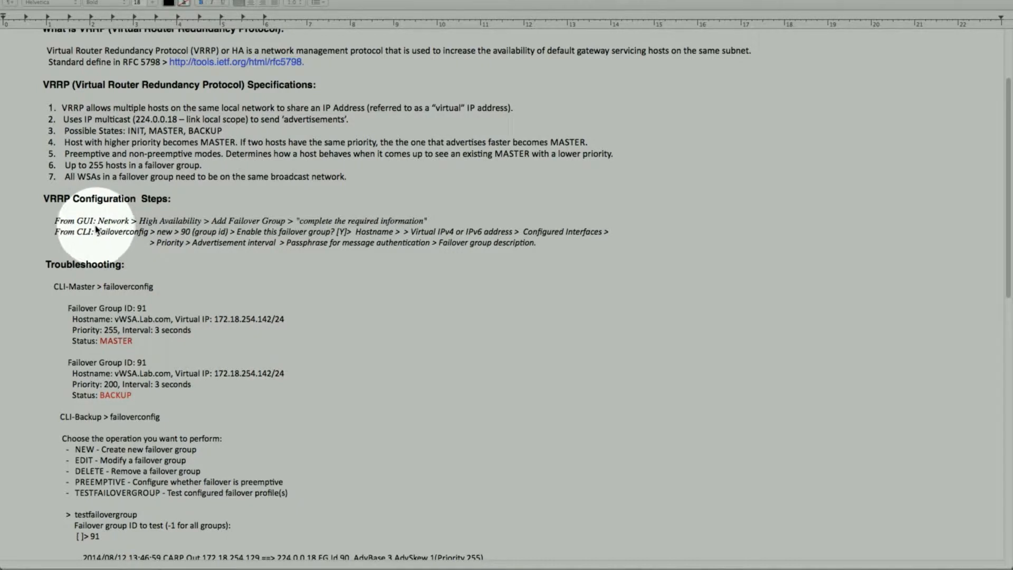
{"action": "scroll", "coordinate": [47, 243], "scroll_direction": "down", "scroll_amount": 3}
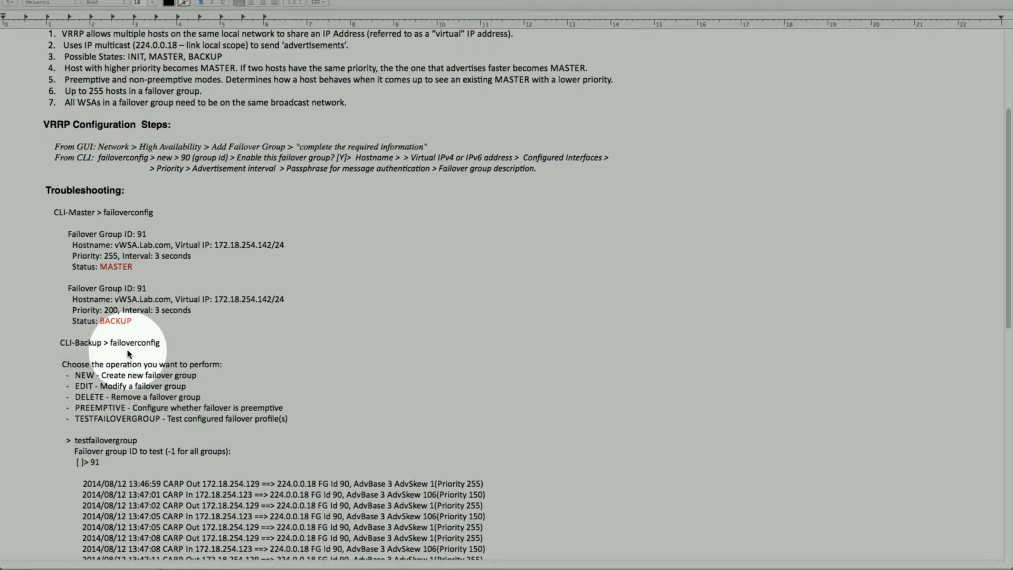
{"action": "scroll", "coordinate": [128, 354], "scroll_direction": "down", "scroll_amount": 5}
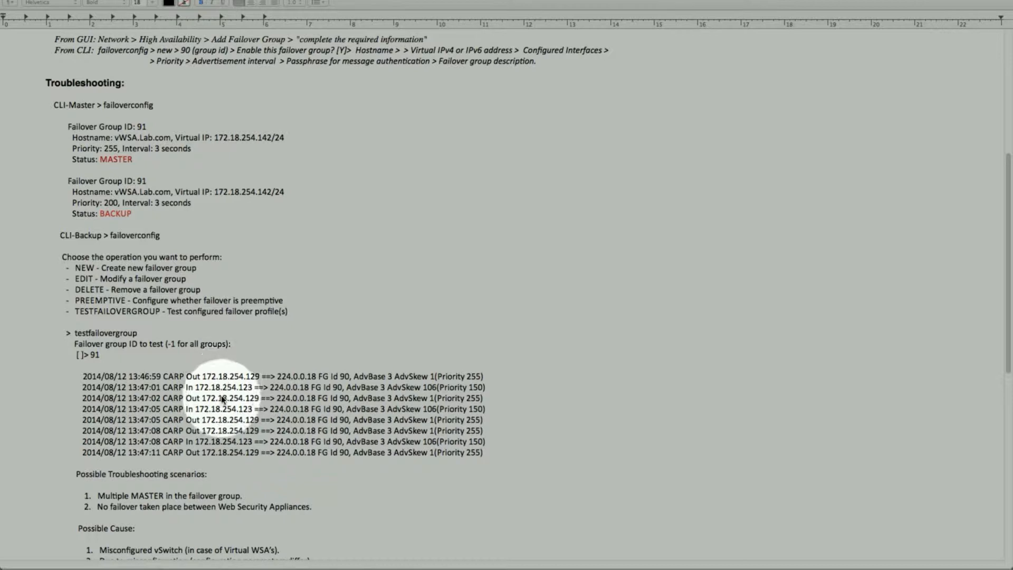
{"action": "scroll", "coordinate": [207, 389], "scroll_direction": "down", "scroll_amount": 2}
{"action": "scroll", "coordinate": [207, 390], "scroll_direction": "down", "scroll_amount": 10}
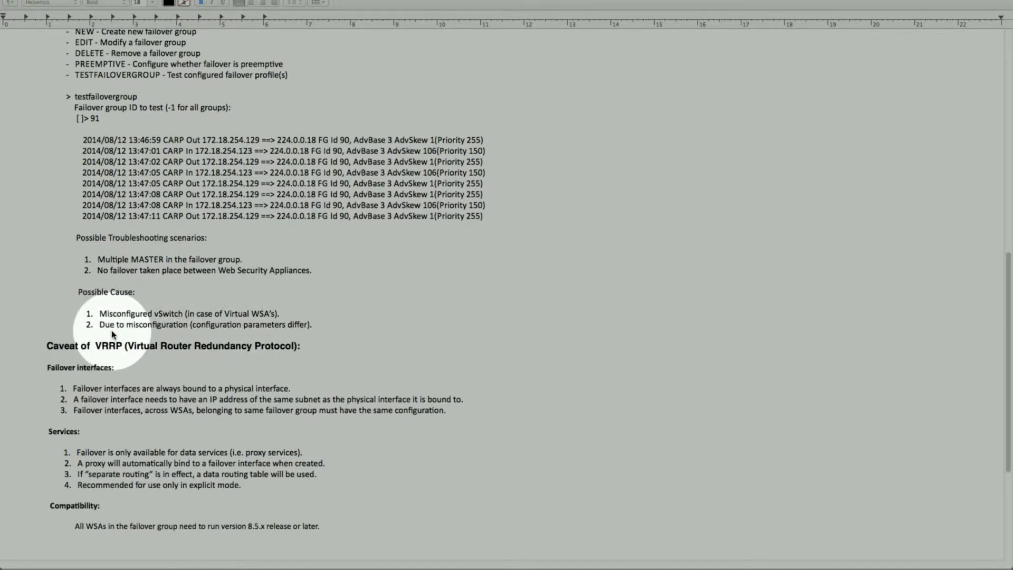
{"action": "scroll", "coordinate": [112, 312], "scroll_direction": "up", "scroll_amount": 5}
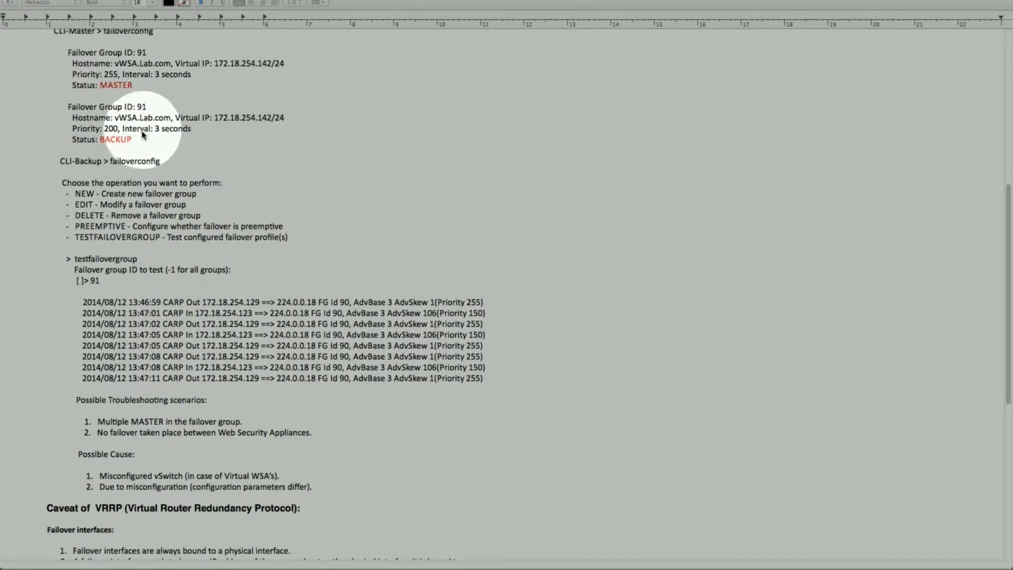
{"action": "scroll", "coordinate": [131, 264], "scroll_direction": "down", "scroll_amount": 1}
{"action": "scroll", "coordinate": [130, 265], "scroll_direction": "down", "scroll_amount": 3}
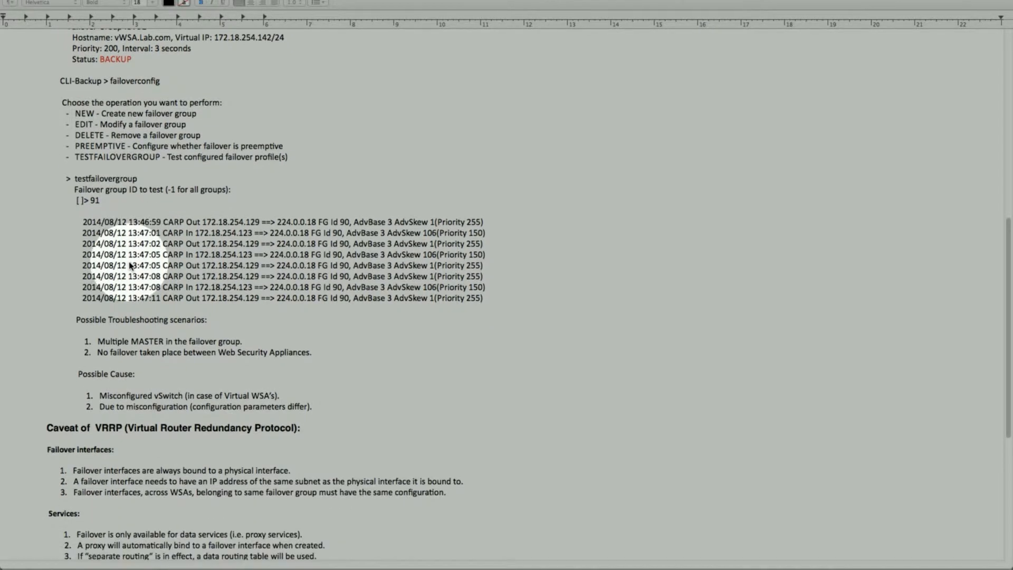
Step: Read the VRRP caveats, services, compatibility and system log sections, and return to the beginning of the document
{"action": "scroll", "coordinate": [131, 265], "scroll_direction": "down", "scroll_amount": 7}
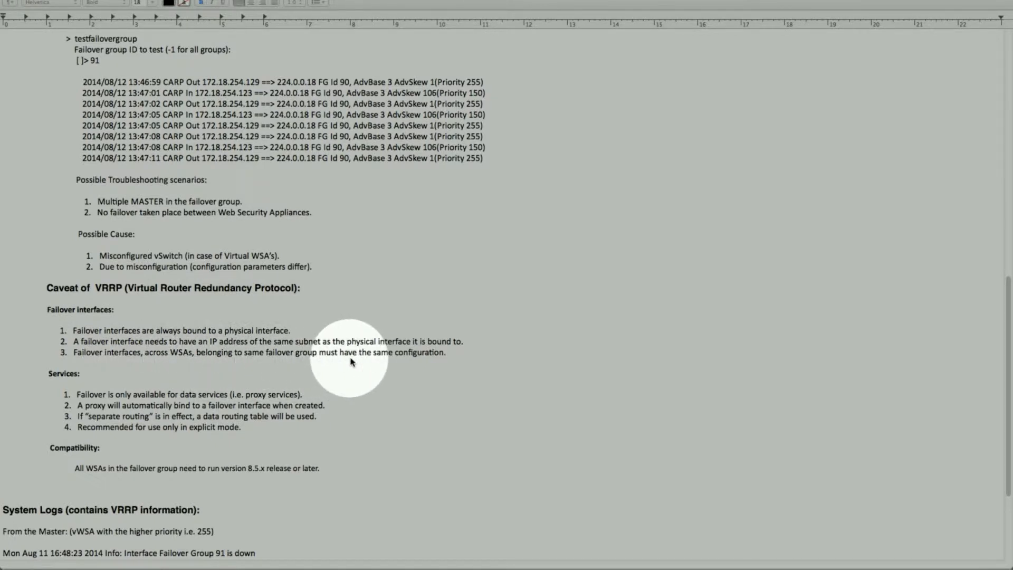
{"action": "scroll", "coordinate": [150, 392], "scroll_direction": "down", "scroll_amount": 3}
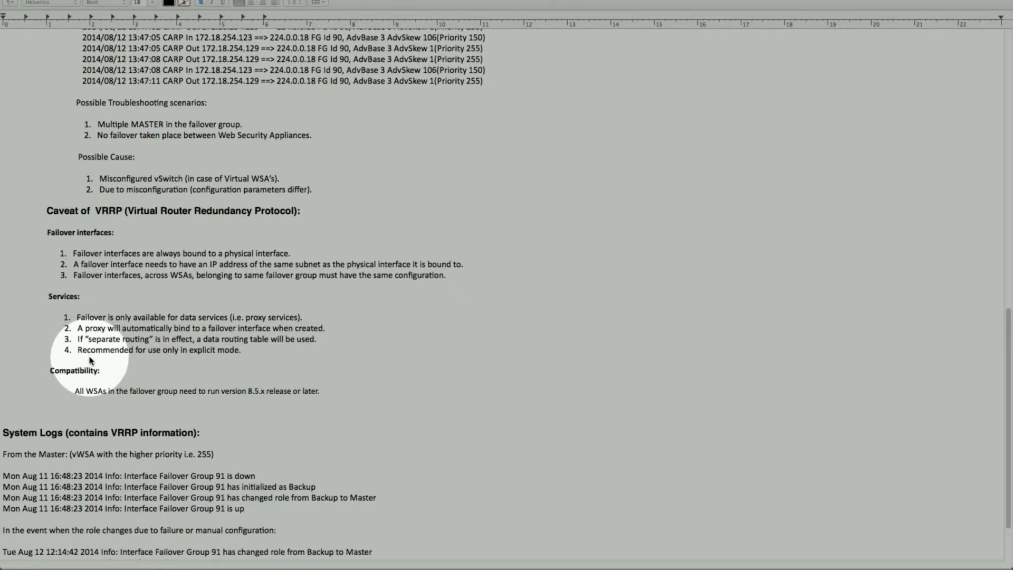
{"action": "scroll", "coordinate": [90, 360], "scroll_direction": "down", "scroll_amount": 3}
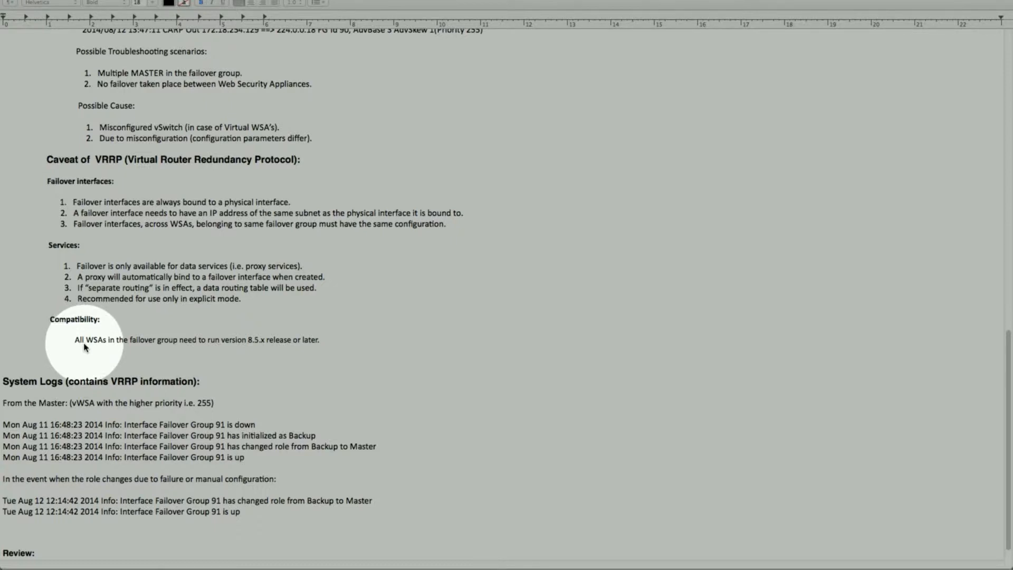
{"action": "scroll", "coordinate": [84, 349], "scroll_direction": "down", "scroll_amount": 1}
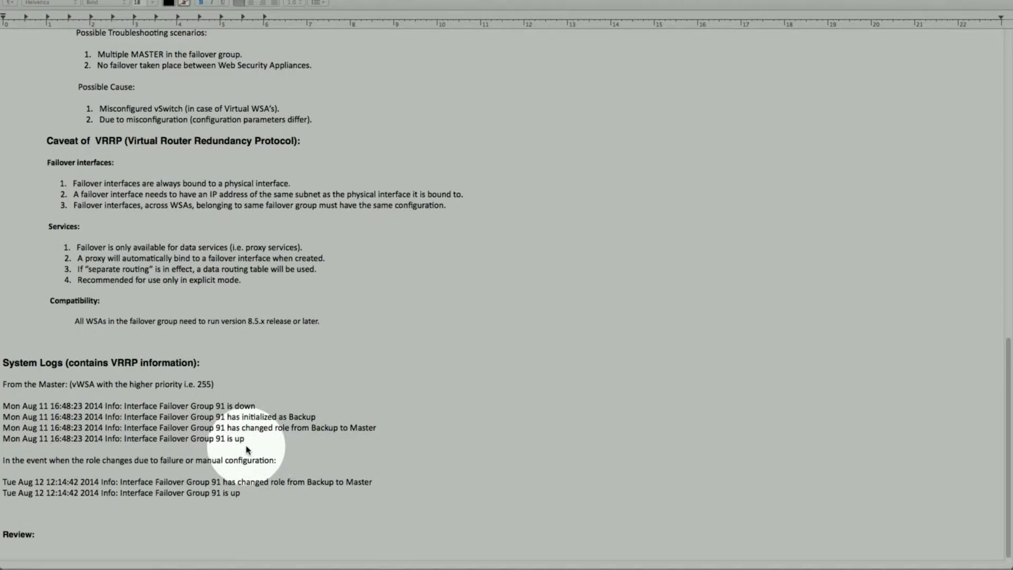
{"action": "scroll", "coordinate": [237, 443], "scroll_direction": "up", "scroll_amount": 10}
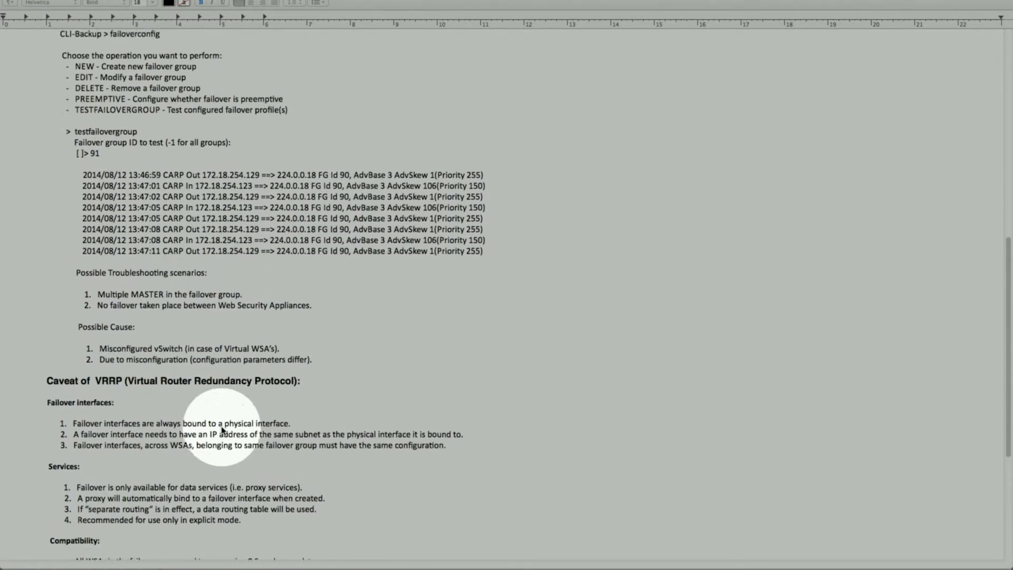
{"action": "scroll", "coordinate": [222, 431], "scroll_direction": "up", "scroll_amount": 5}
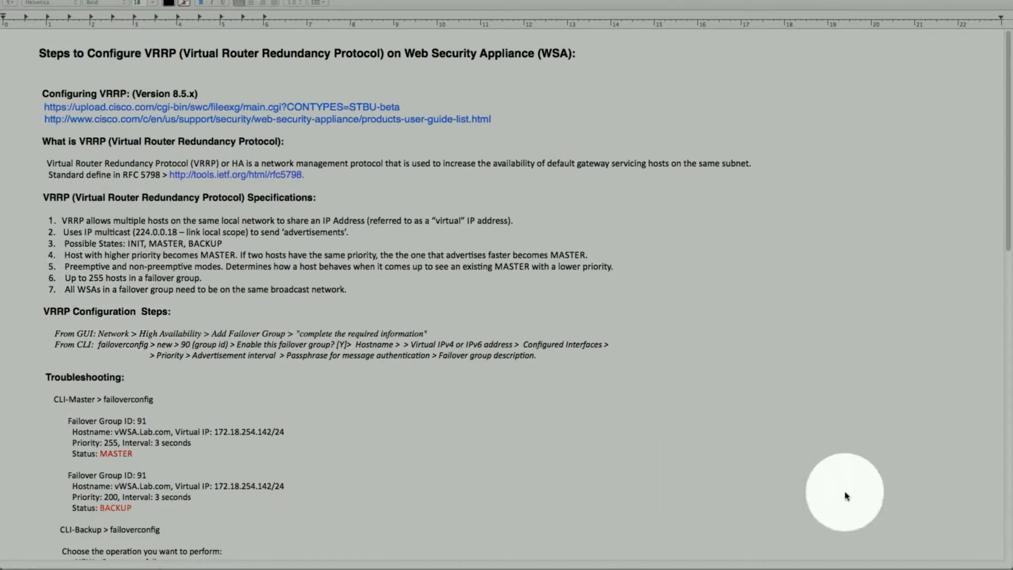
Step: Switch to the web browser and open the High Availability page of the appliance at 172.18.254.87
{"action": "left_click", "coordinate": [960, 560]}
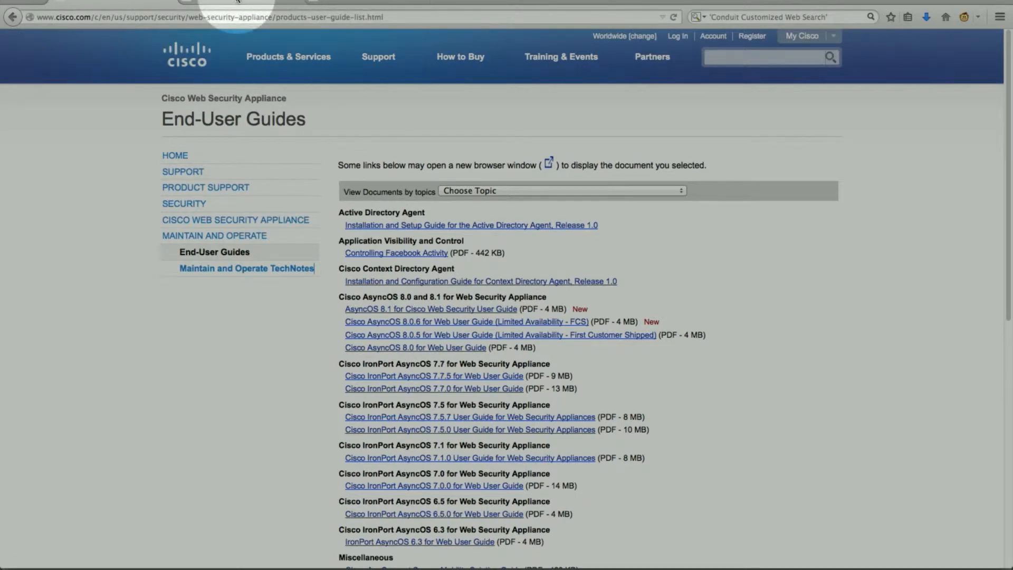
{"action": "left_click", "coordinate": [237, 2]}
{"action": "mouse_move", "coordinate": [148, 73]}
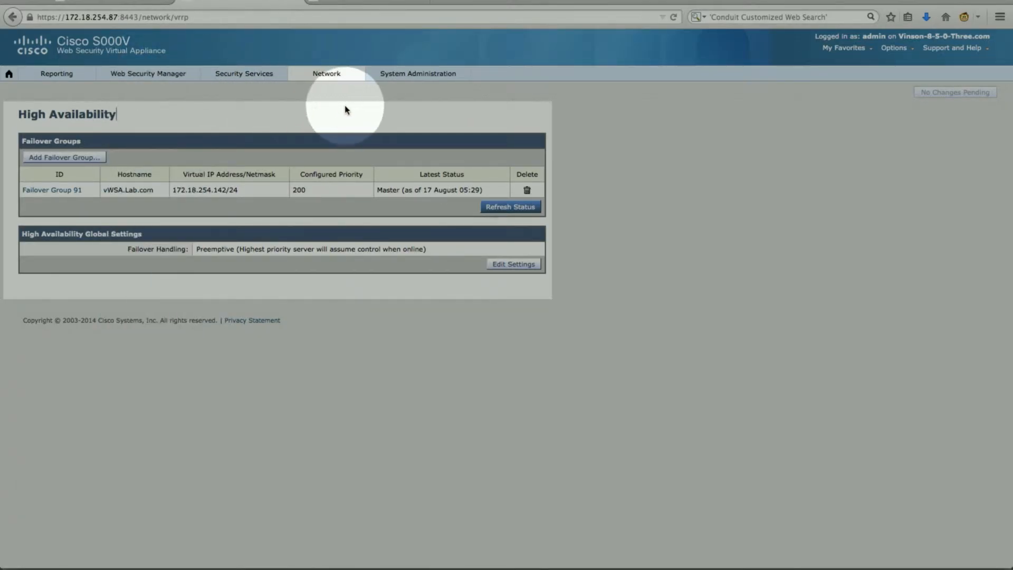
{"action": "mouse_move", "coordinate": [327, 75]}
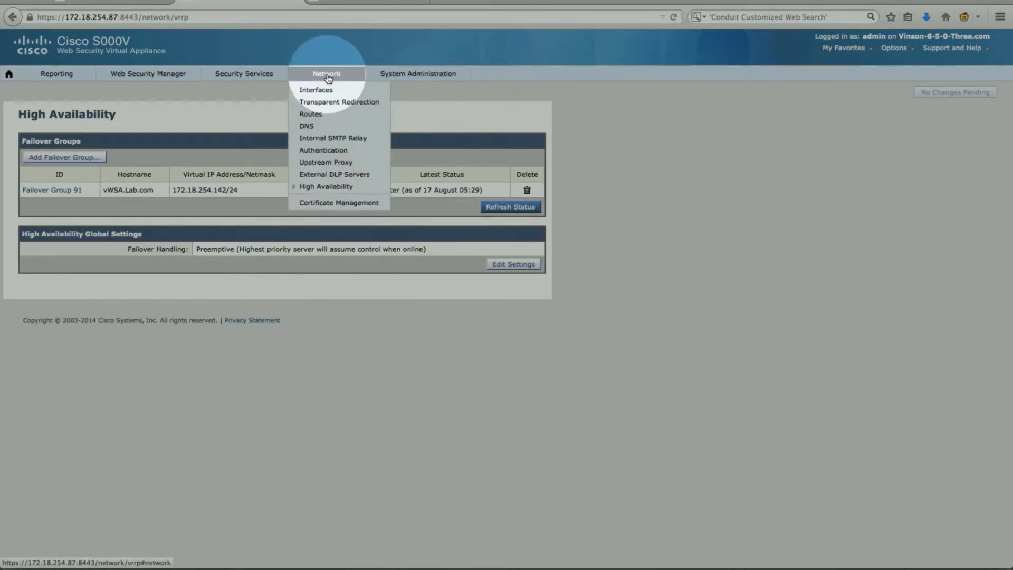
{"action": "left_click", "coordinate": [328, 186]}
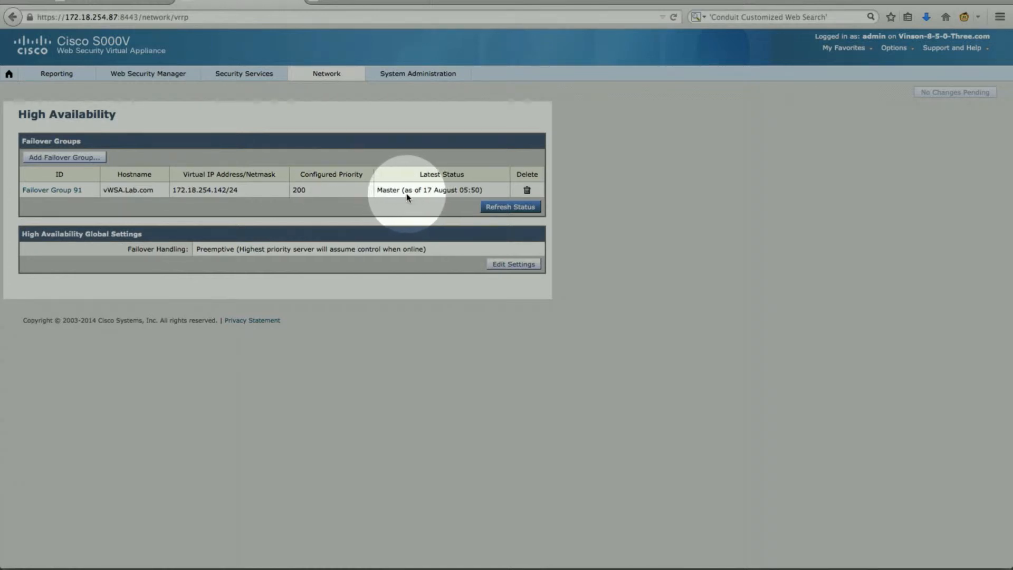
Step: Compare the configured priority and latest status of Failover Group 91 on the appliances at 172.18.254.87 and 172.18.254.98
{"action": "left_click", "coordinate": [383, 3]}
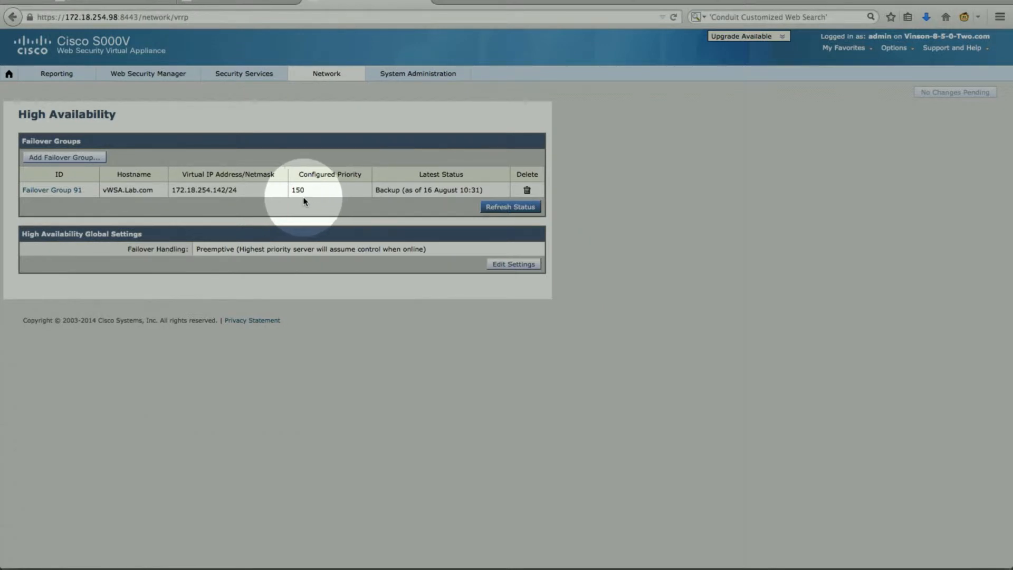
{"action": "left_click", "coordinate": [243, 4]}
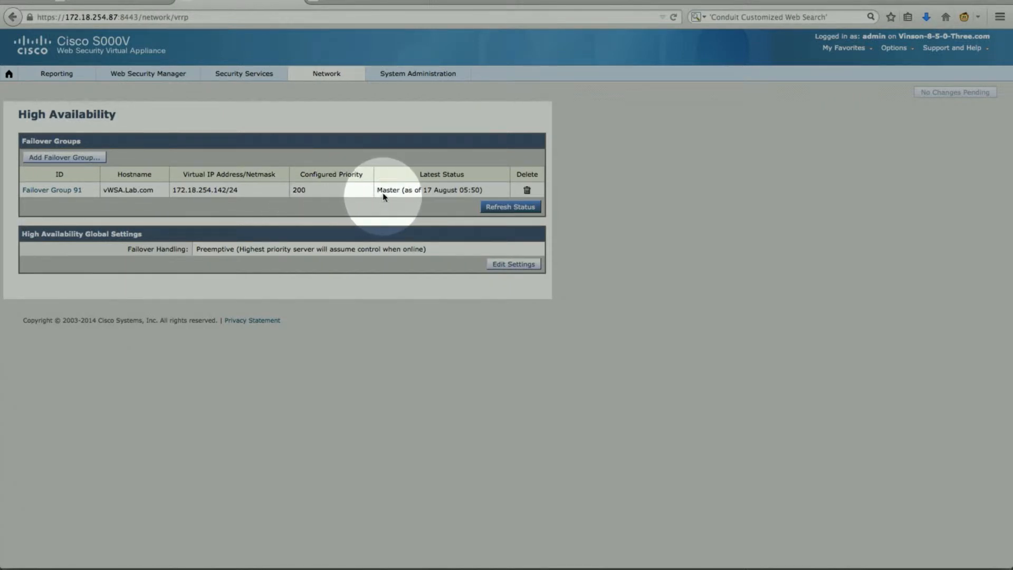
{"action": "left_click", "coordinate": [346, 2]}
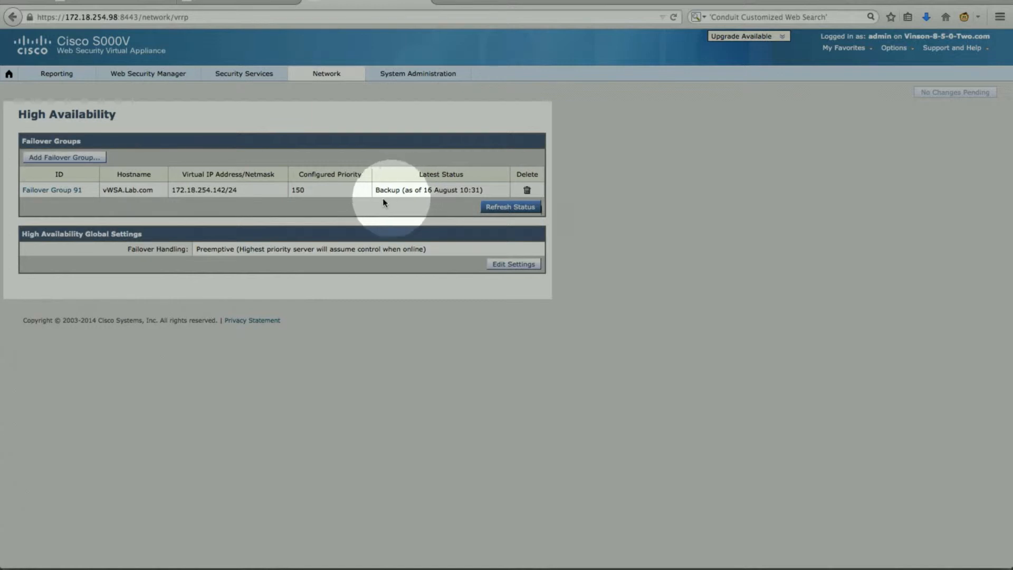
Step: Open Failover Group 91 on the appliance at 172.18.254.98 and examine its virtual IP address, interface and shared secret options
{"action": "left_click", "coordinate": [52, 190]}
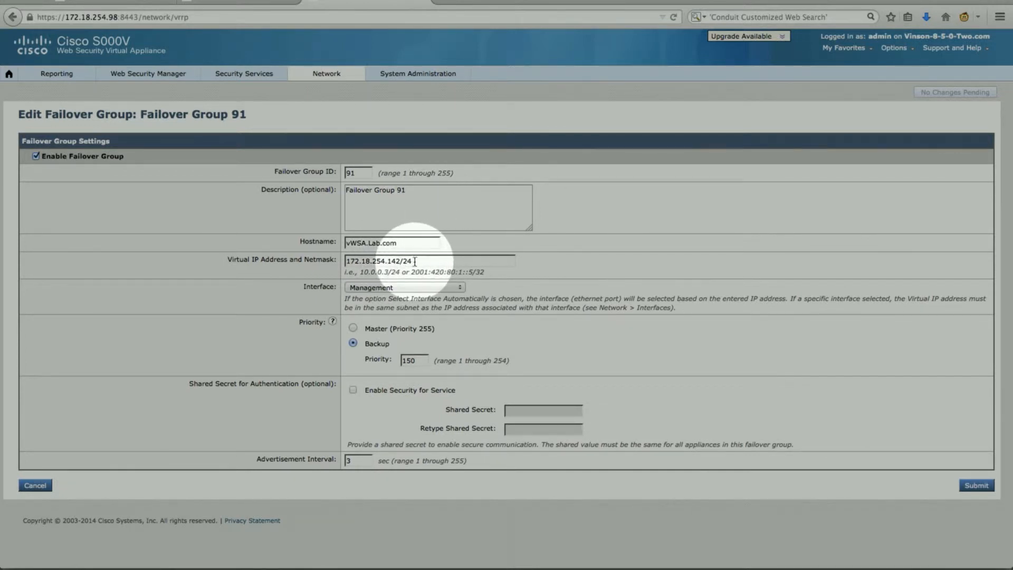
{"action": "left_click_drag", "start_coordinate": [413, 261], "coordinate": [165, 267]}
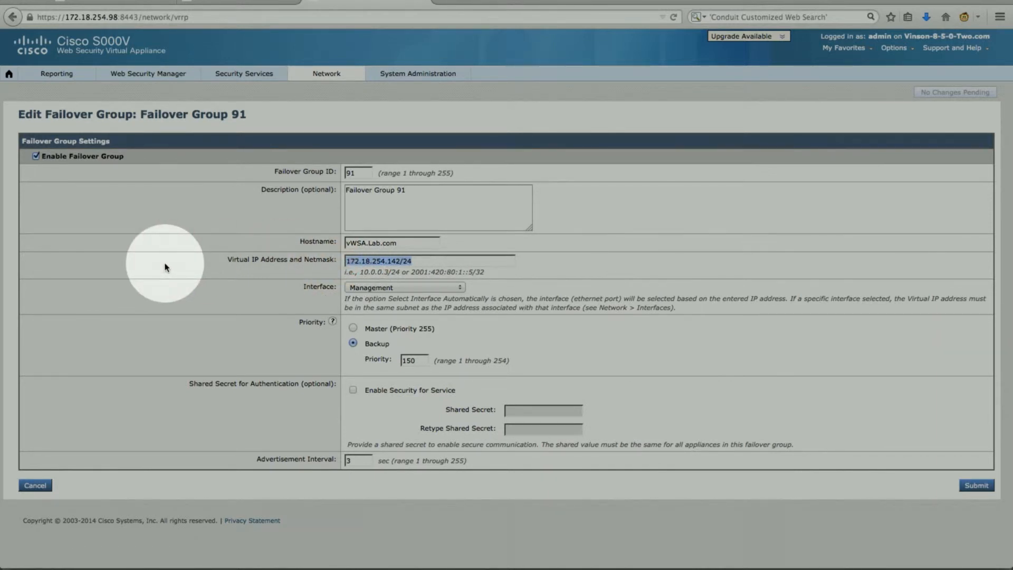
{"action": "left_click", "coordinate": [421, 261]}
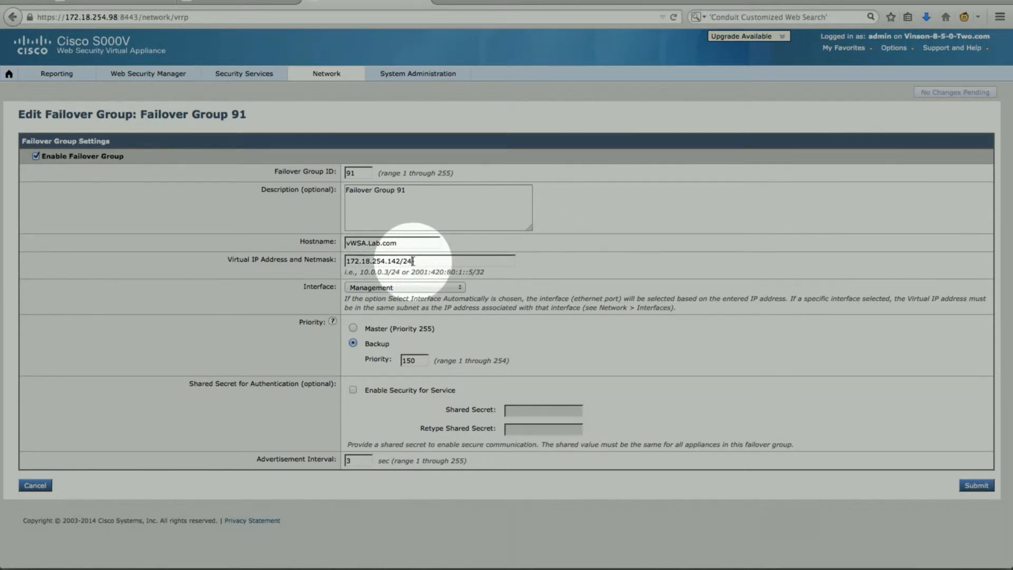
{"action": "left_click", "coordinate": [462, 290]}
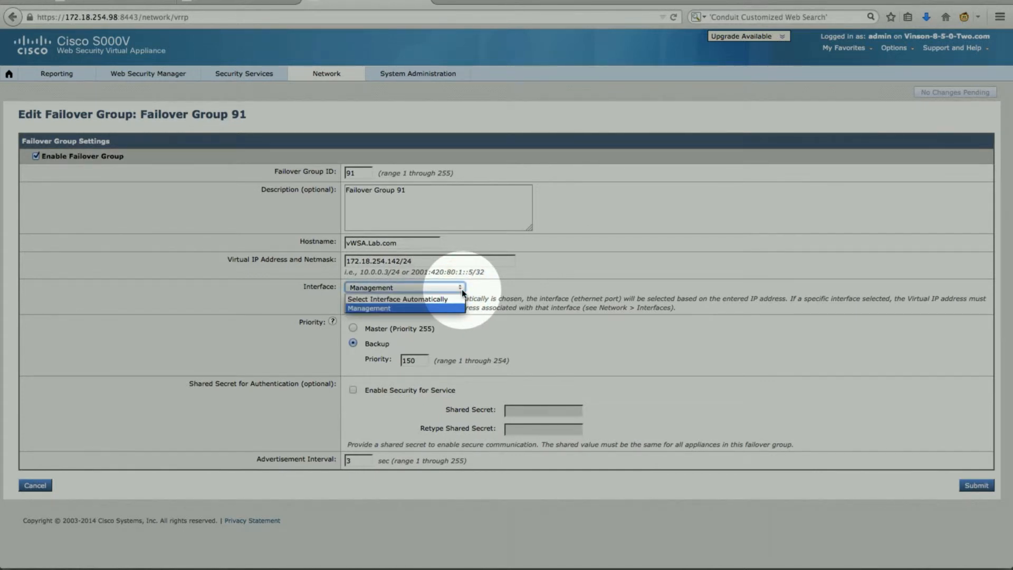
{"action": "left_click", "coordinate": [463, 293]}
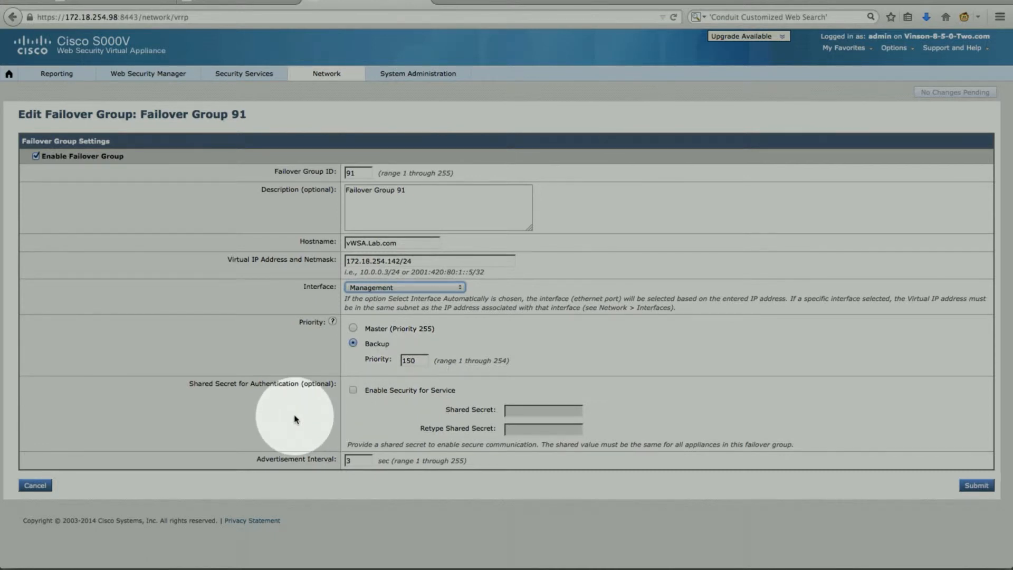
{"action": "left_click", "coordinate": [354, 392]}
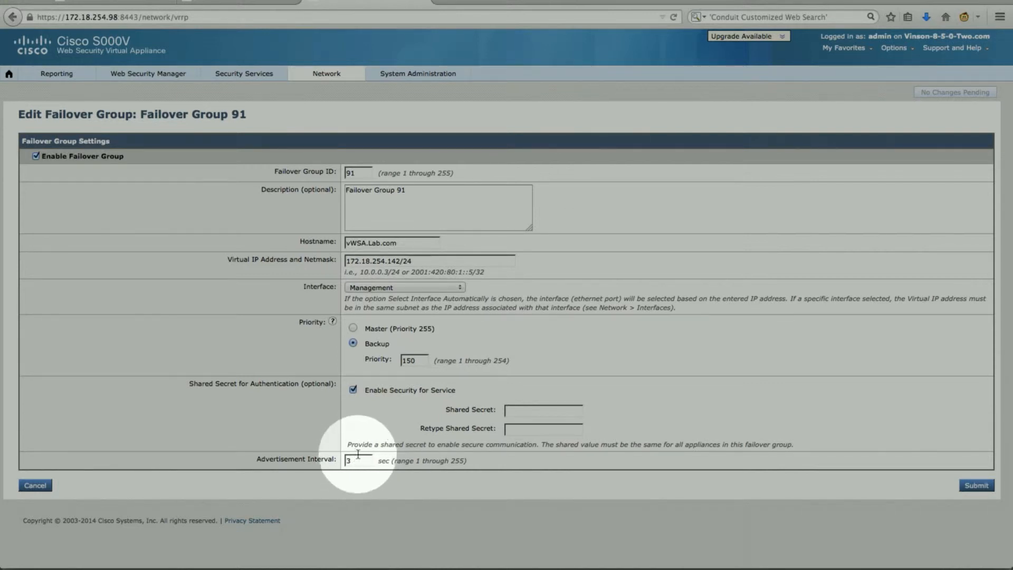
{"action": "left_click", "coordinate": [353, 390]}
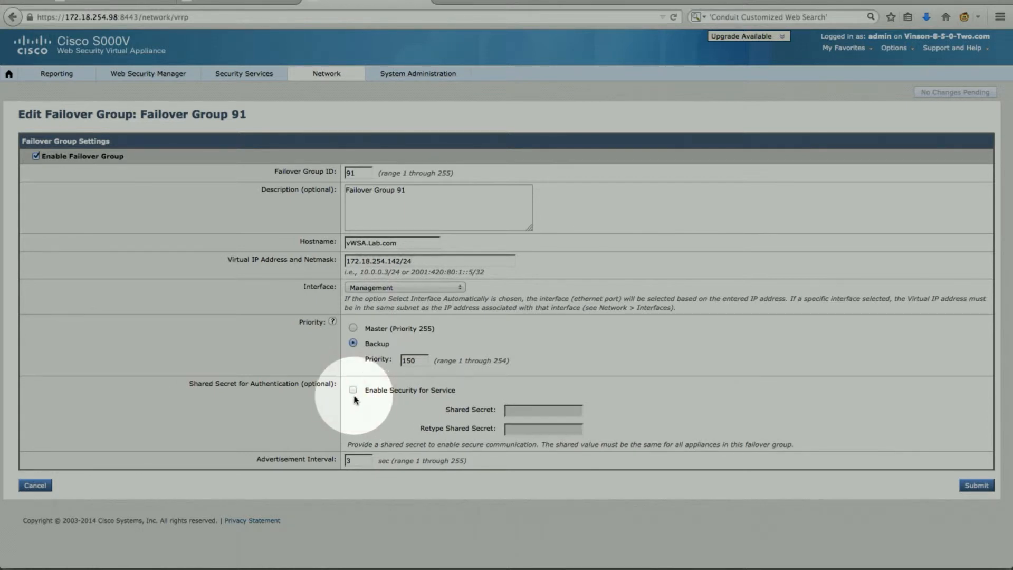
Step: Examine the Failover Group 91 settings on the appliance at 172.18.254.87 and leave them without submitting
{"action": "left_click", "coordinate": [240, 4]}
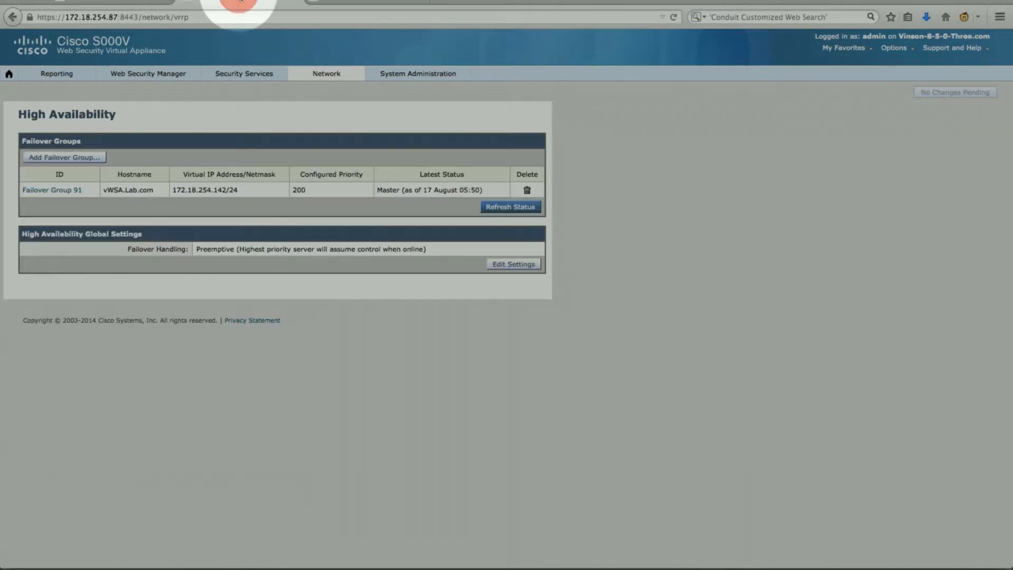
{"action": "left_click", "coordinate": [77, 189]}
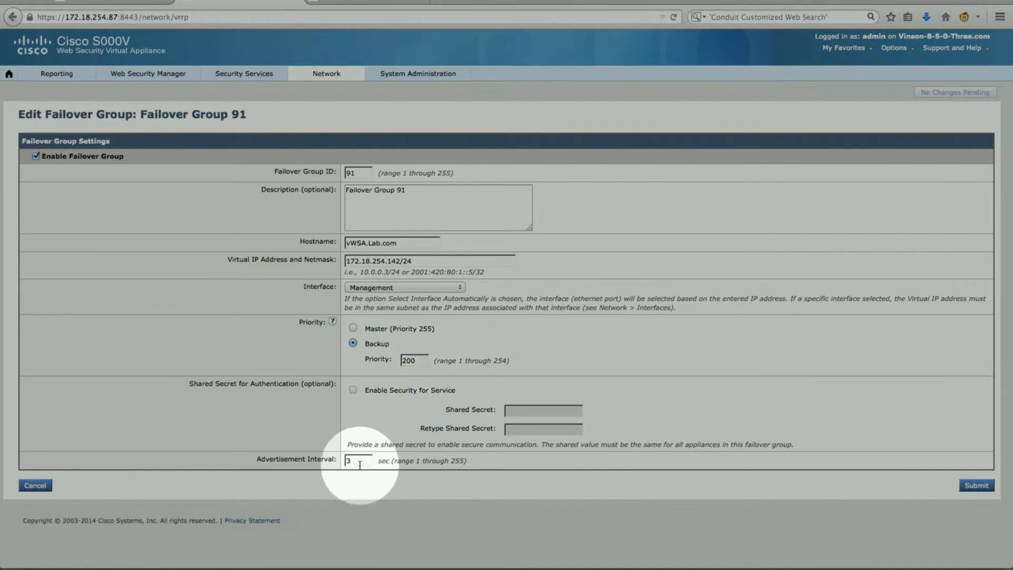
{"action": "left_click", "coordinate": [46, 486]}
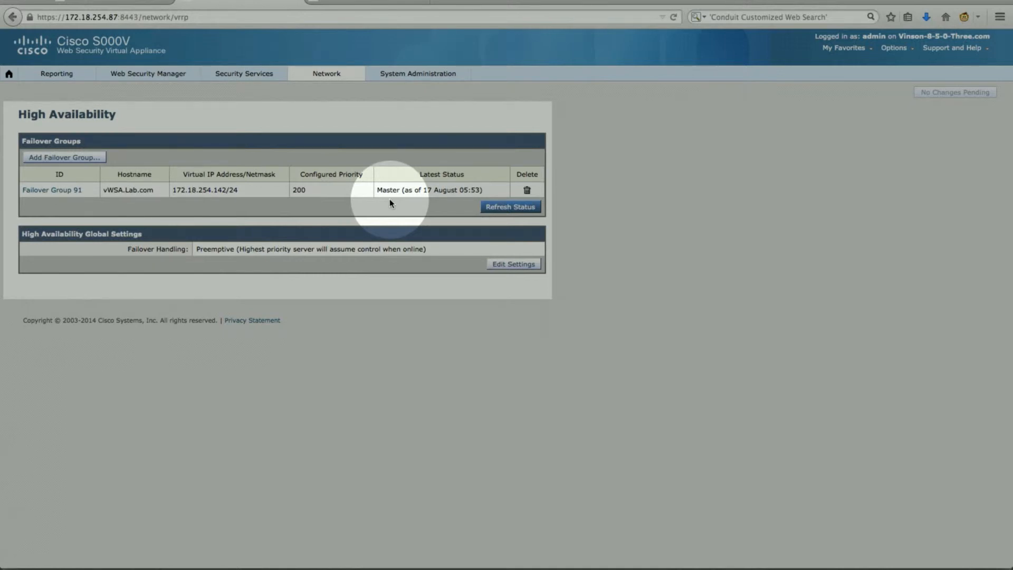
Step: Inspect the failover handling options in the High Availability global settings and leave without submitting
{"action": "left_click", "coordinate": [513, 264]}
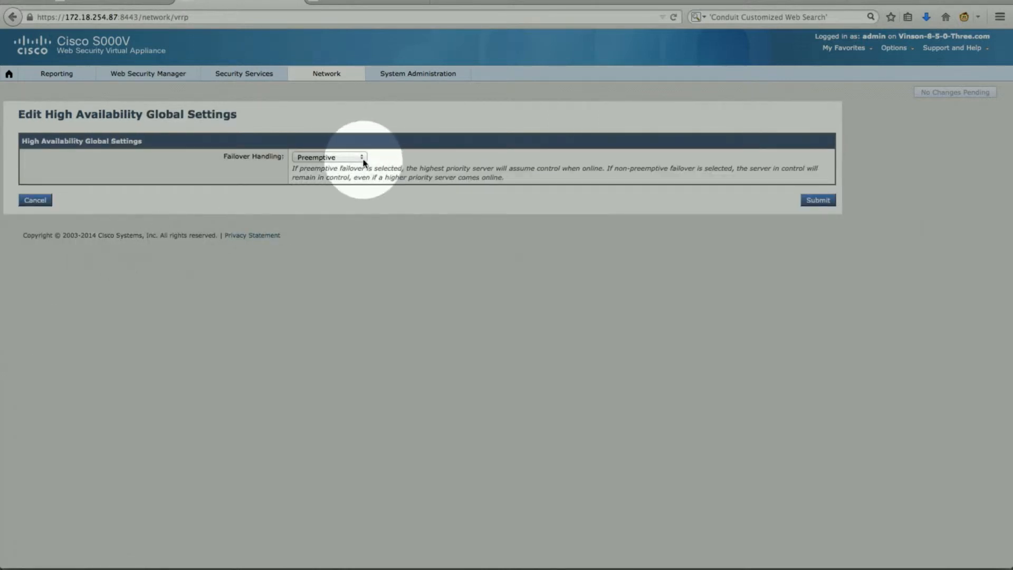
{"action": "left_click", "coordinate": [360, 158]}
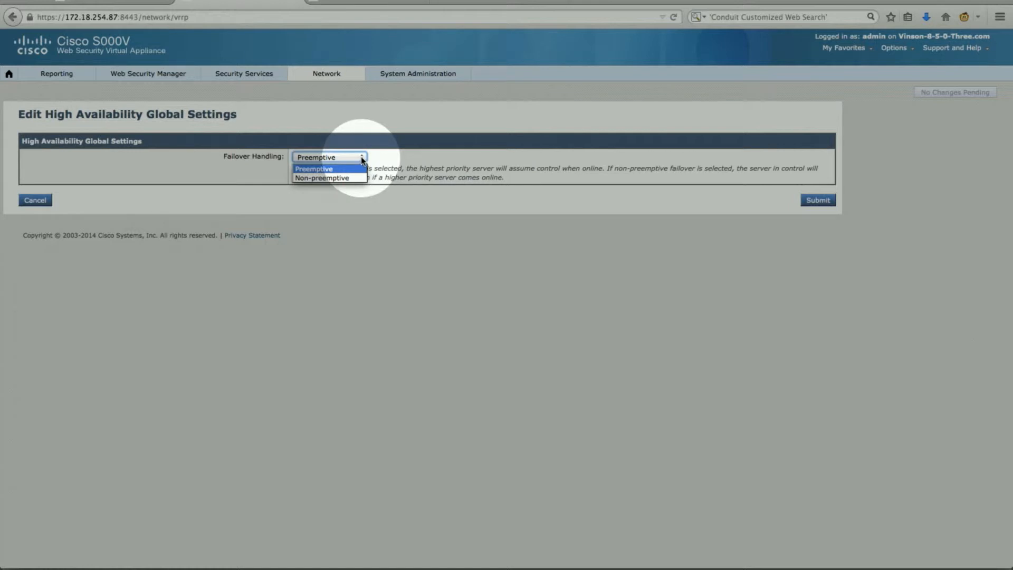
{"action": "left_click", "coordinate": [362, 158]}
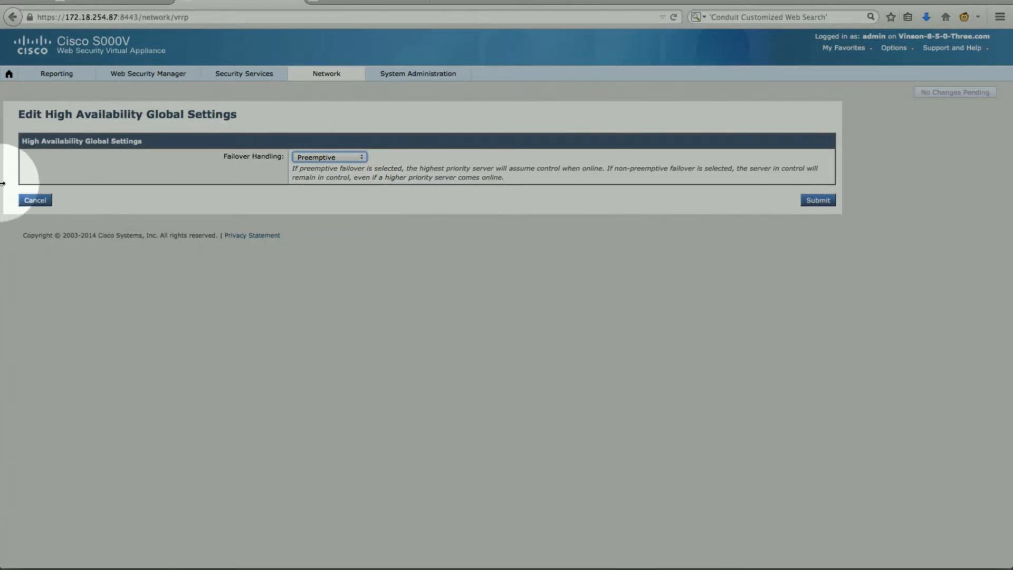
{"action": "left_click", "coordinate": [35, 201]}
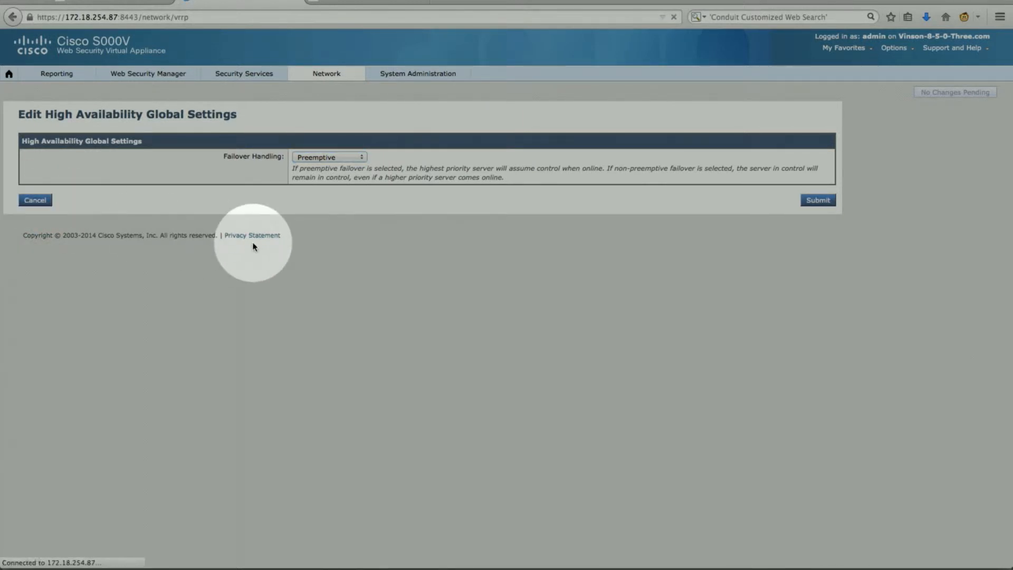
Step: On the appliance at 172.18.254.98, leave Failover Group 91 without submitting, then inspect and cancel out of the global failover handling settings
{"action": "left_click", "coordinate": [366, 4]}
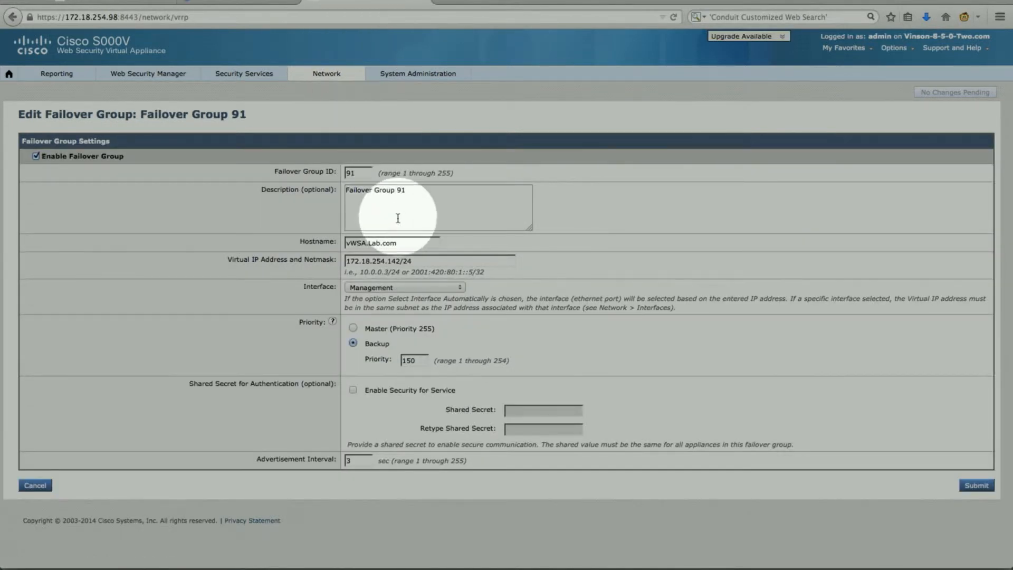
{"action": "left_click", "coordinate": [35, 485]}
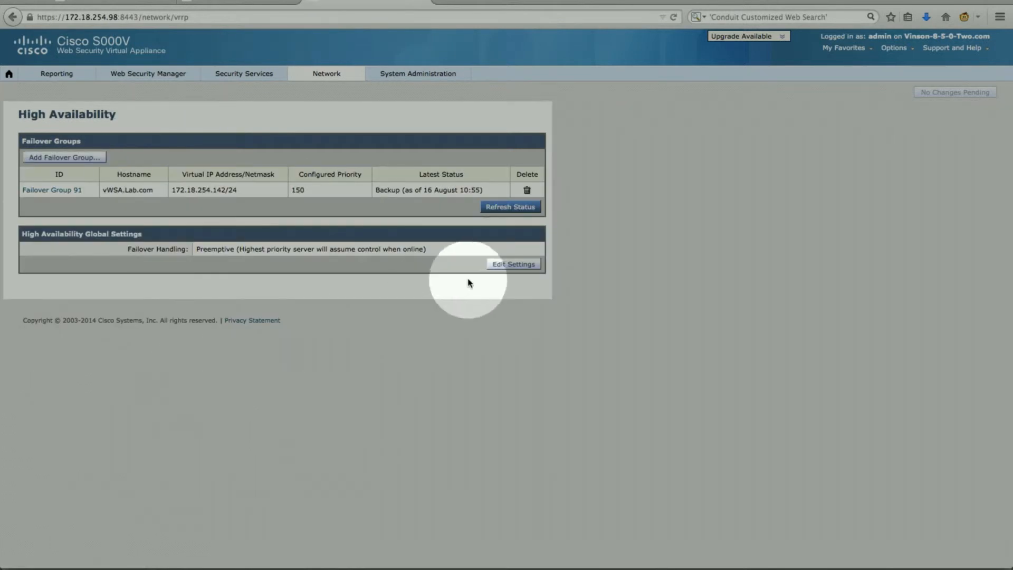
{"action": "left_click", "coordinate": [494, 265]}
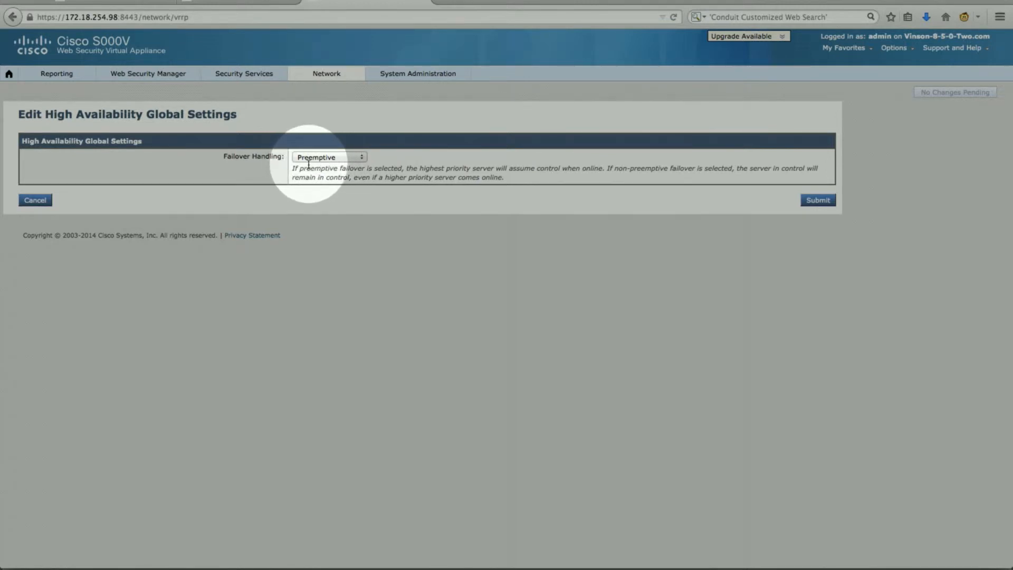
{"action": "left_click", "coordinate": [41, 200]}
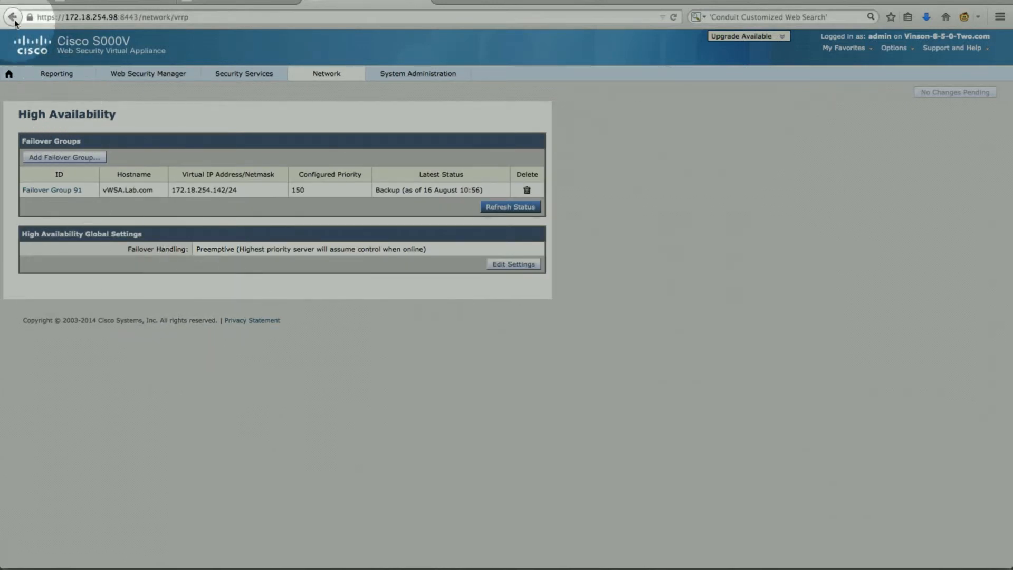
{"action": "mouse_move", "coordinate": [325, 77]}
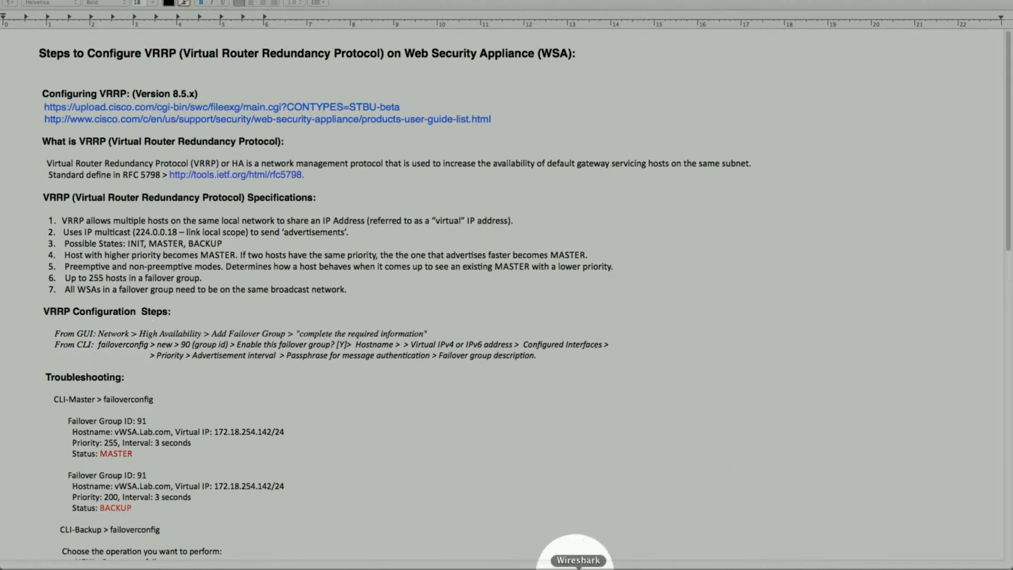
Step: Switch to the backup appliance's terminal session and run failoverconfig to list its failover profiles and available operations
{"action": "left_click", "coordinate": [921, 563]}
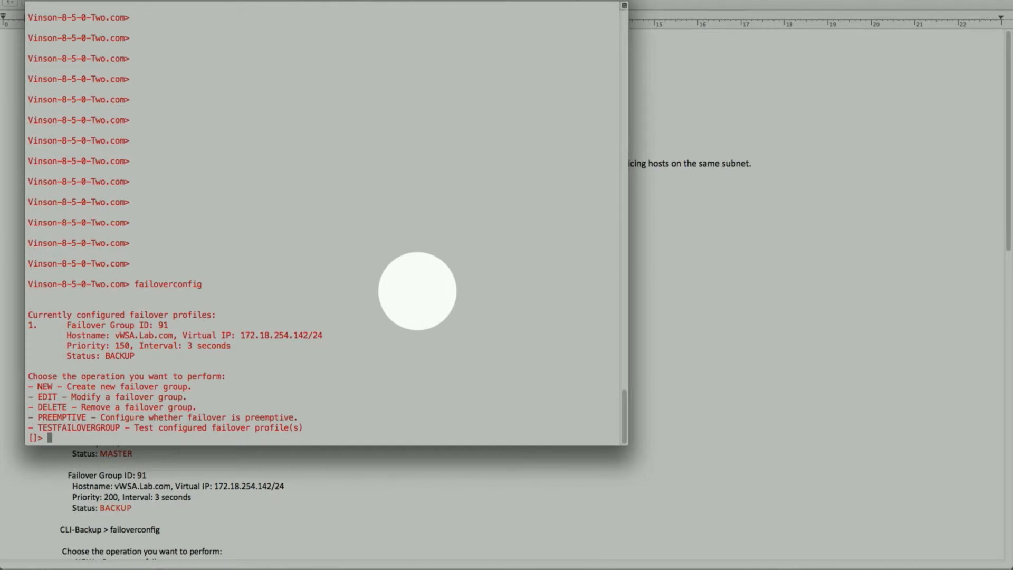
{"action": "key", "text": "Return"}
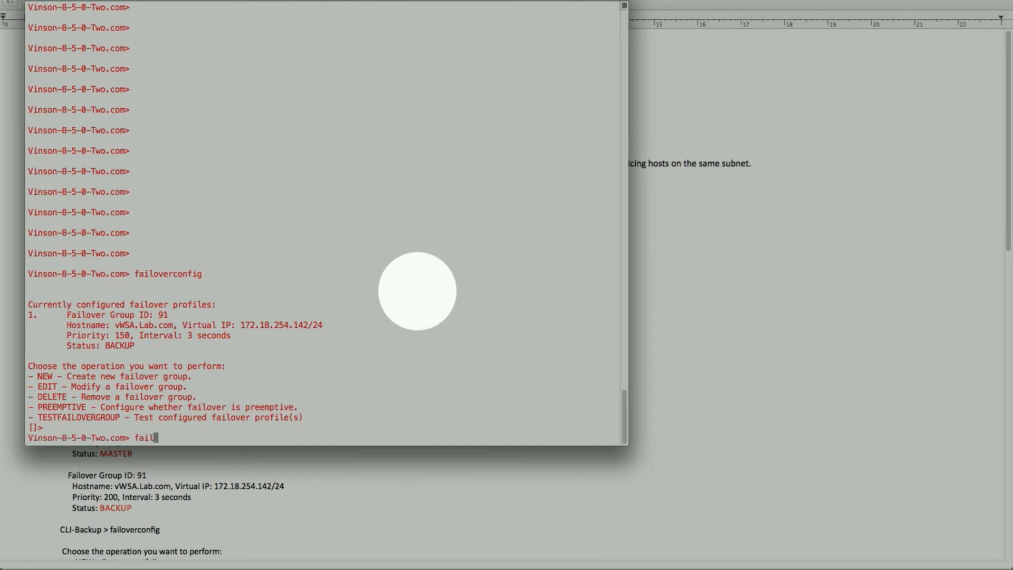
{"action": "type", "text": "failoverconfig"}
{"action": "key", "text": "Return"}
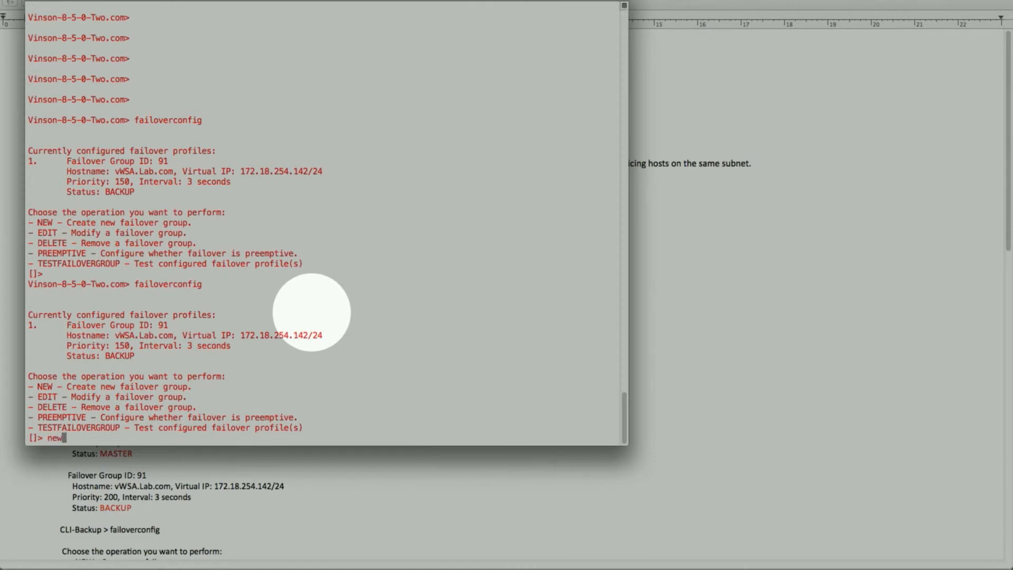
Step: Start a new failover group with ID 92 in failoverconfig and abort it at the enable prompt
{"action": "key", "text": "Return"}
{"action": "type", "text": "9"}
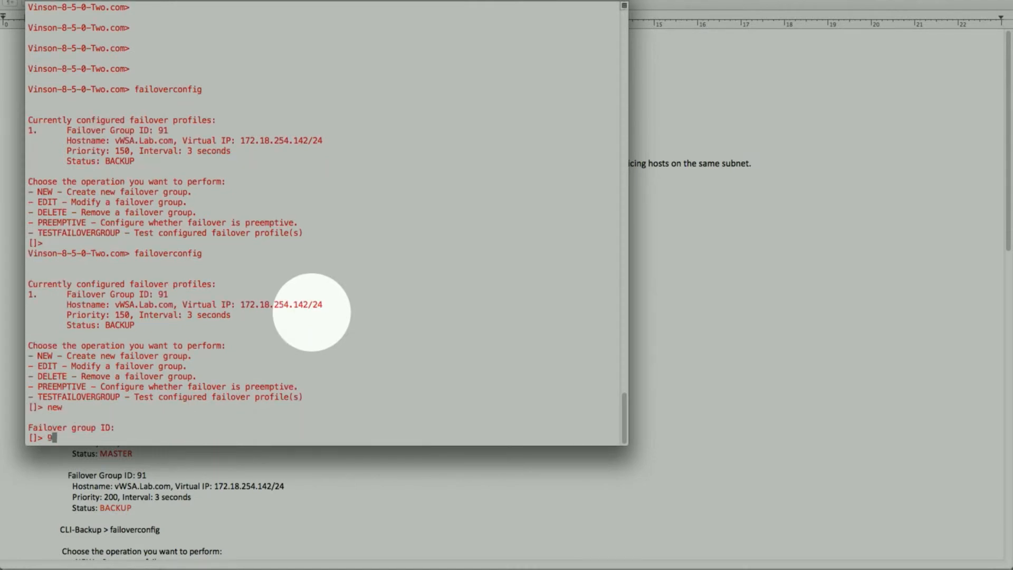
{"action": "type", "text": "2"}
{"action": "key", "text": "Return"}
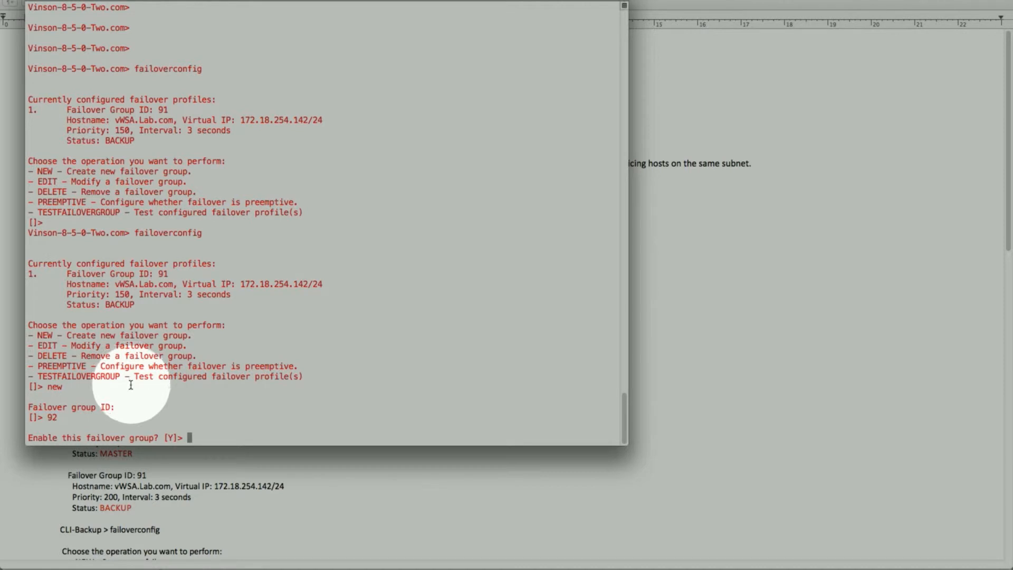
{"action": "key", "text": "ctrl+c"}
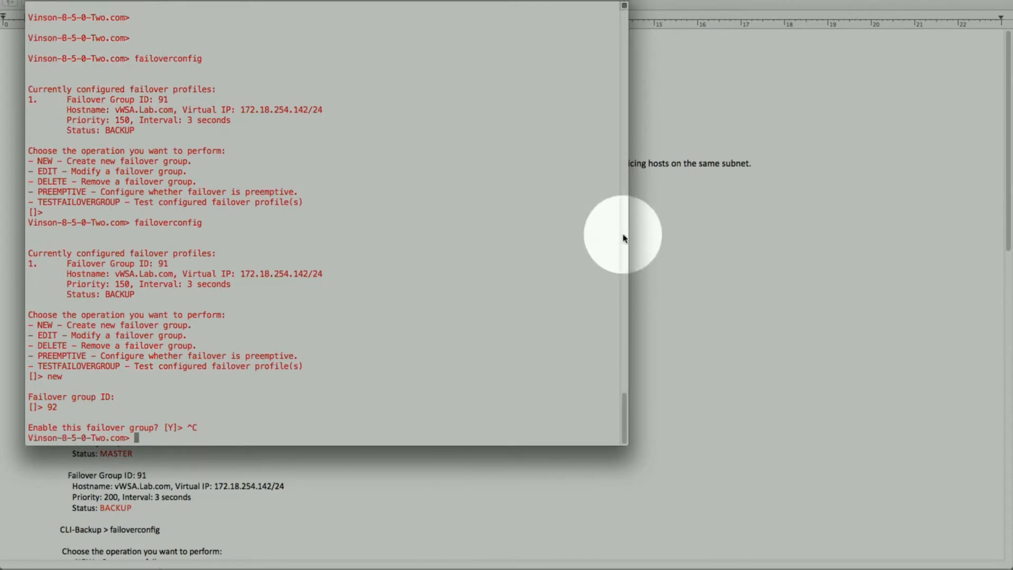
Step: Return to the VRRP notes and examine the configuration steps and the failoverconfig examples under Troubleshooting
{"action": "left_click", "coordinate": [49, 2]}
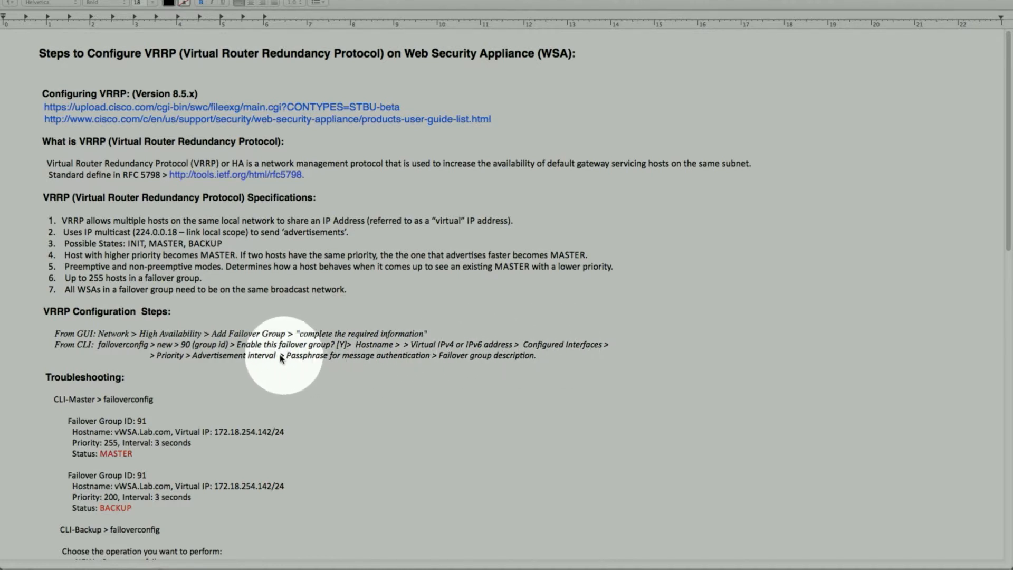
{"action": "scroll", "coordinate": [137, 354], "scroll_direction": "down", "scroll_amount": 5}
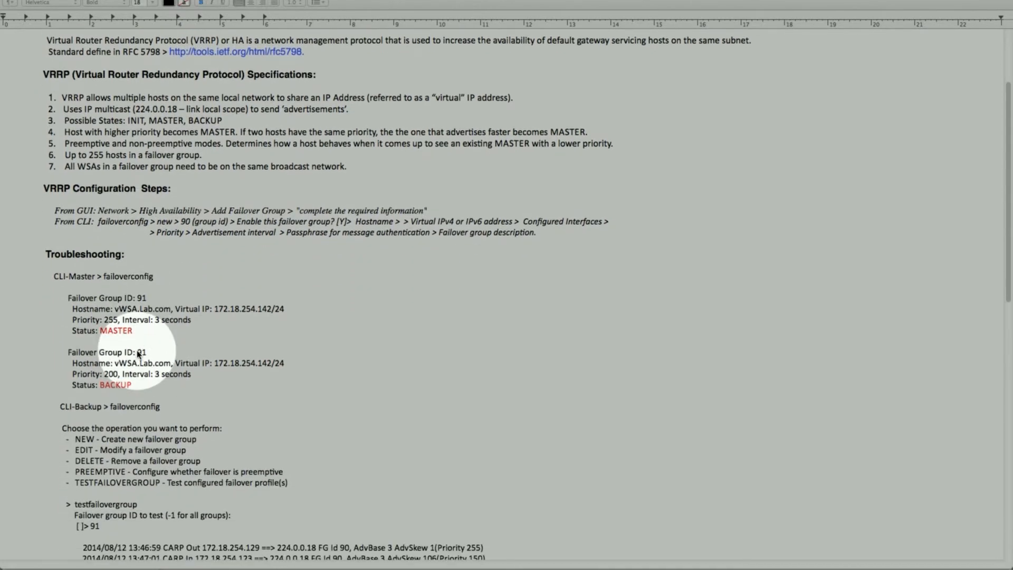
{"action": "scroll", "coordinate": [137, 352], "scroll_direction": "down", "scroll_amount": 1}
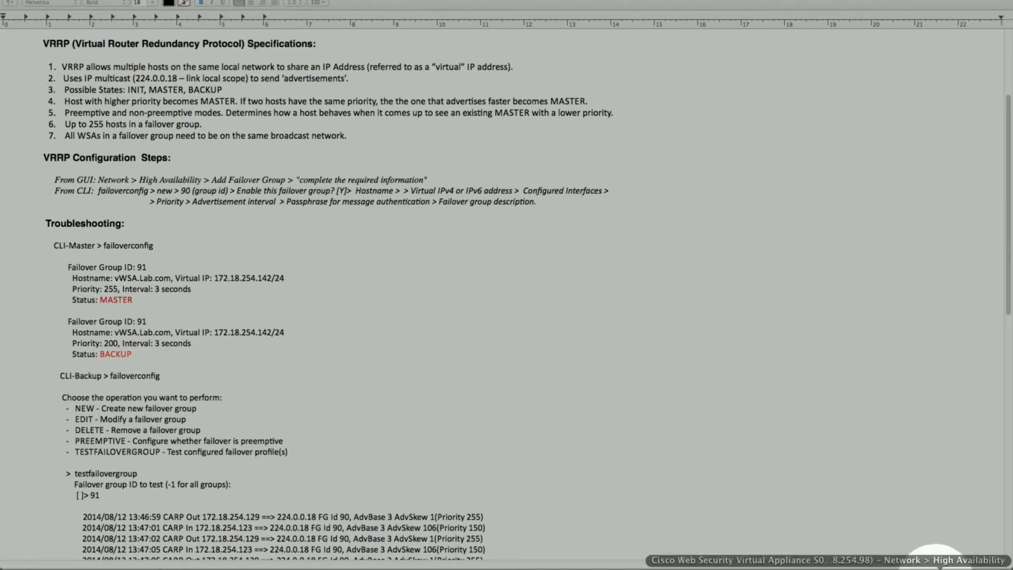
Step: Switch to the master appliance's terminal session, leave the old failoverconfig prompt, and run failoverconfig again
{"action": "left_click", "coordinate": [938, 556]}
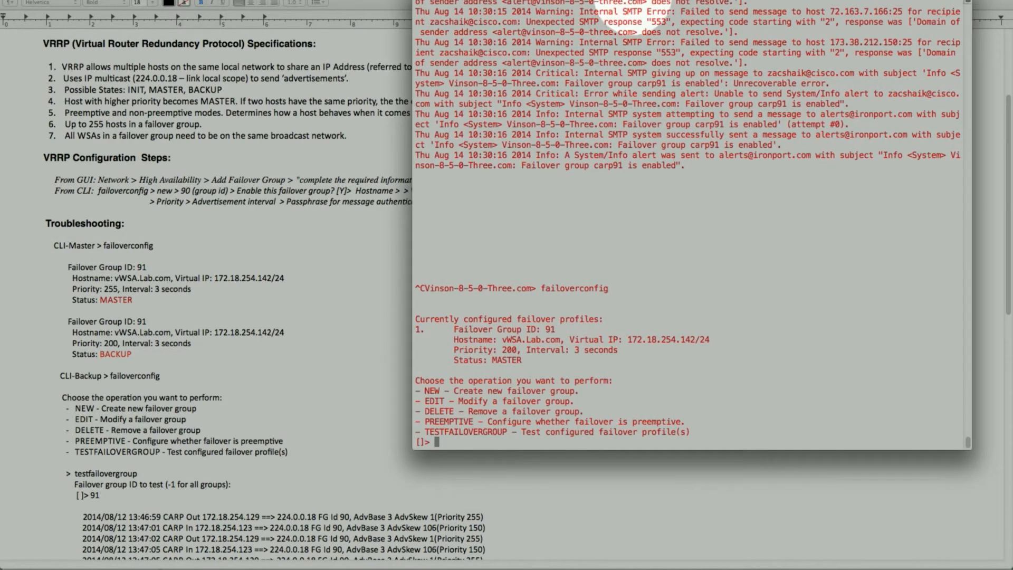
{"action": "left_click_drag", "start_coordinate": [630, 0], "coordinate": [365, 0]}
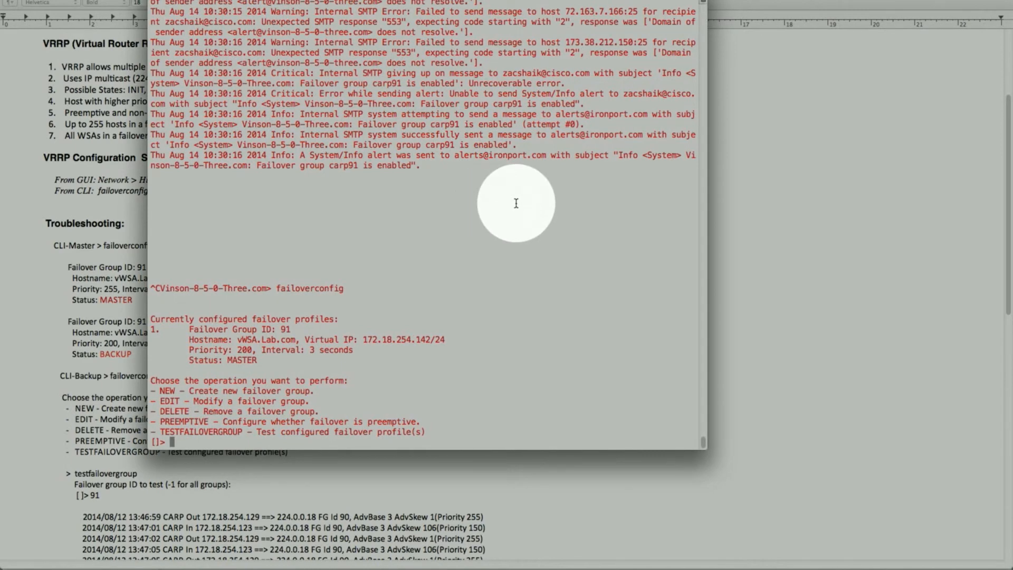
{"action": "key", "text": "Return"}
{"action": "key", "text": "Return"}
{"action": "key", "text": "Return"}
{"action": "key", "text": "Return"}
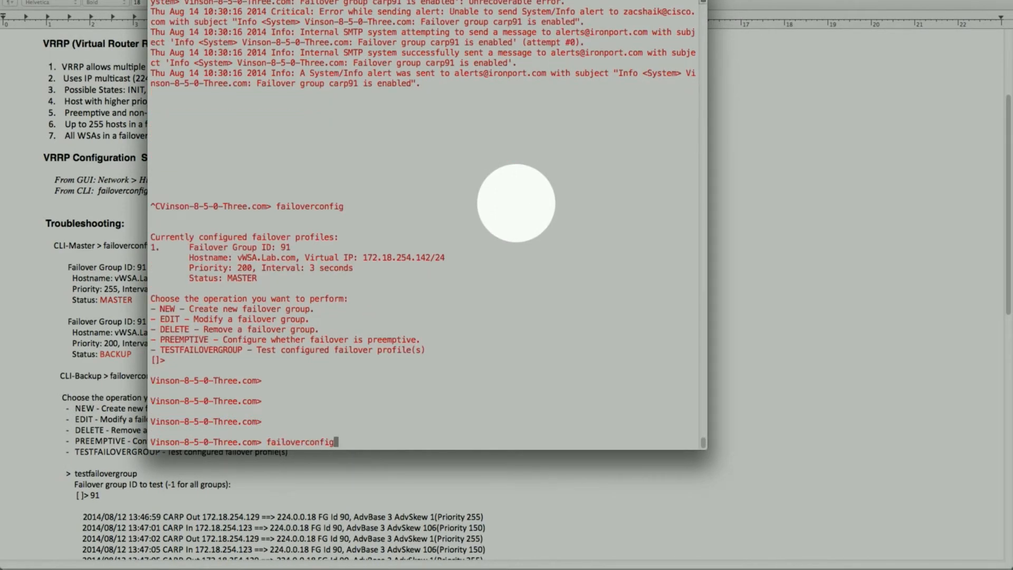
{"action": "type", "text": "failoverconfig"}
{"action": "key", "text": "Return"}
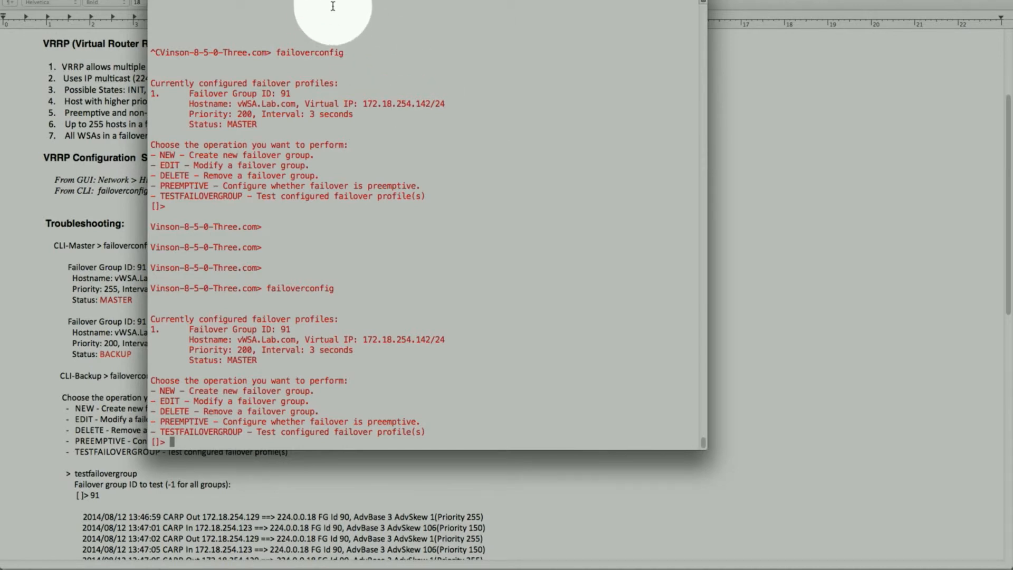
Step: Arrange the master and backup appliance terminals side by side and run failoverconfig on the backup appliance
{"action": "left_click_drag", "start_coordinate": [338, 0], "coordinate": [252, 4]}
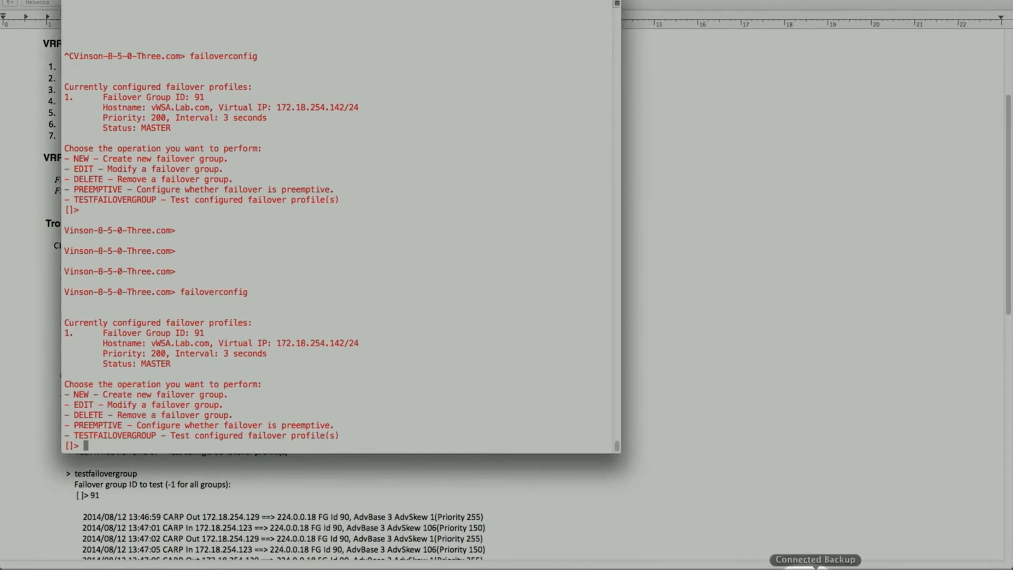
{"action": "left_click", "coordinate": [963, 561]}
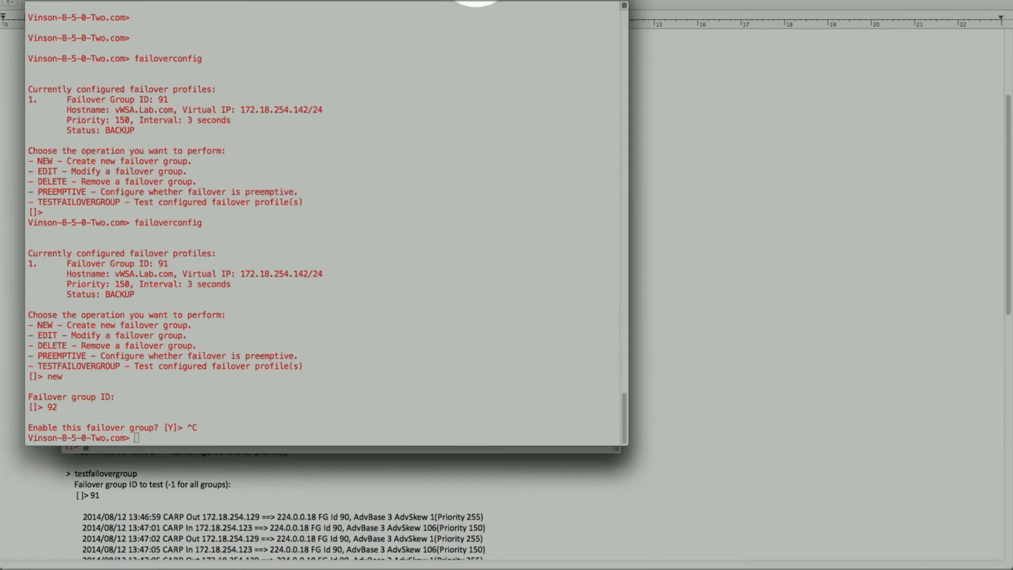
{"action": "left_click_drag", "start_coordinate": [341, 1], "coordinate": [743, 6]}
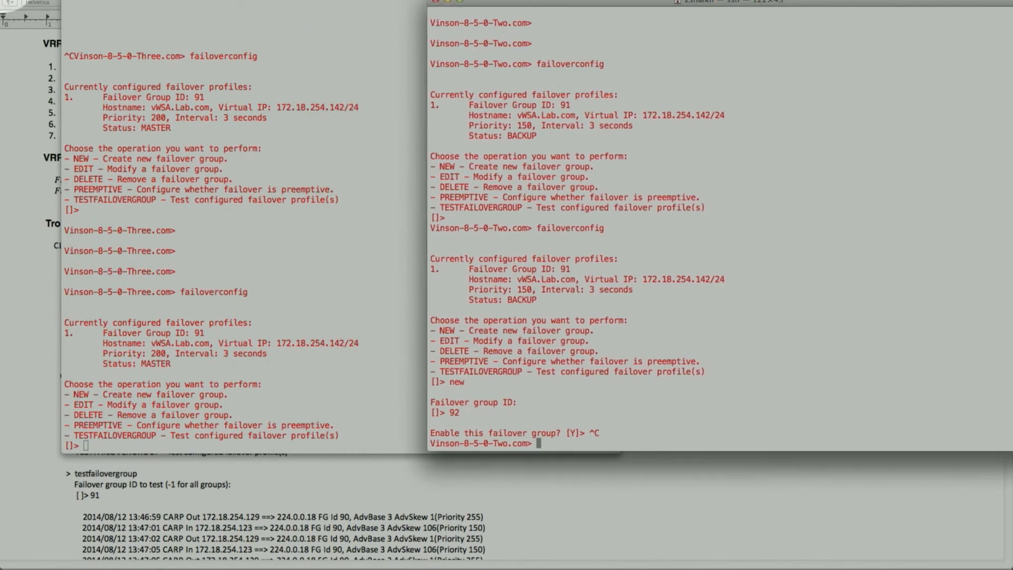
{"action": "left_click", "coordinate": [15, 0]}
{"action": "left_click_drag", "start_coordinate": [193, 10], "coordinate": [145, 9]}
{"action": "left_click", "coordinate": [726, 218]}
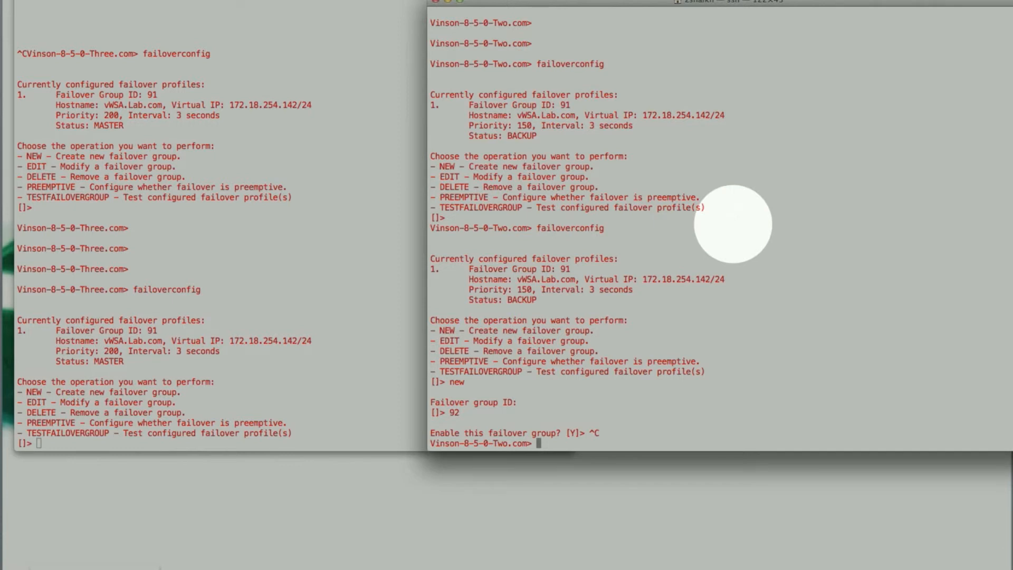
{"action": "key", "text": "Return"}
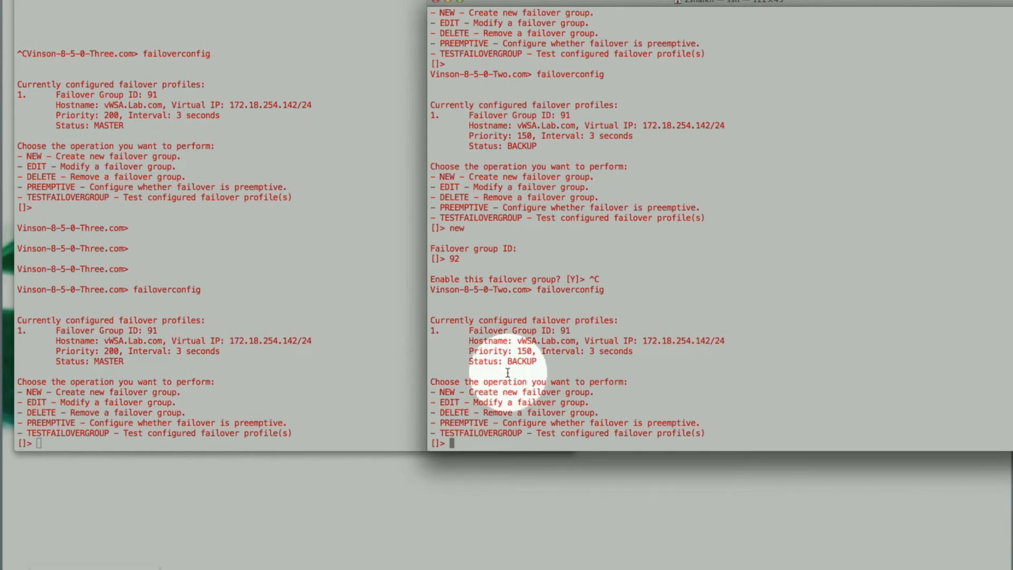
Step: Run testfailovergroup on the master appliance for failover group 91
{"action": "left_click", "coordinate": [275, 379]}
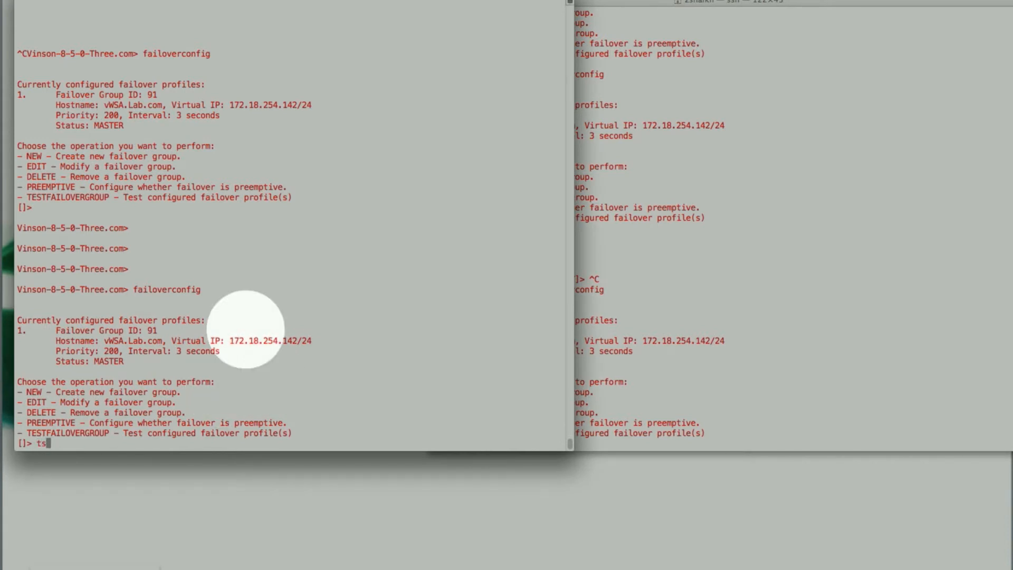
{"action": "type", "text": "testfailovergroup"}
{"action": "key", "text": "Return"}
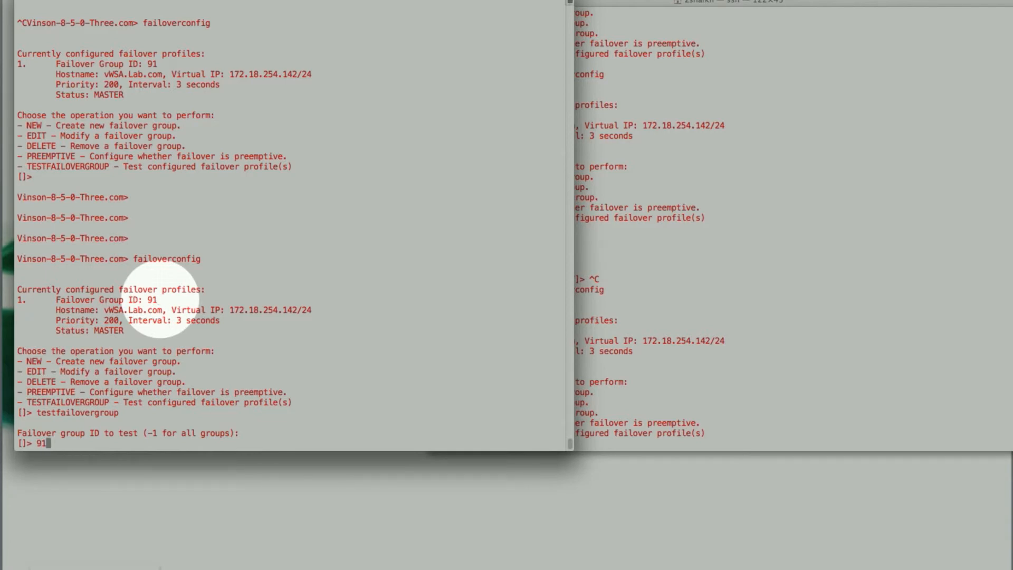
{"action": "key", "text": "Return"}
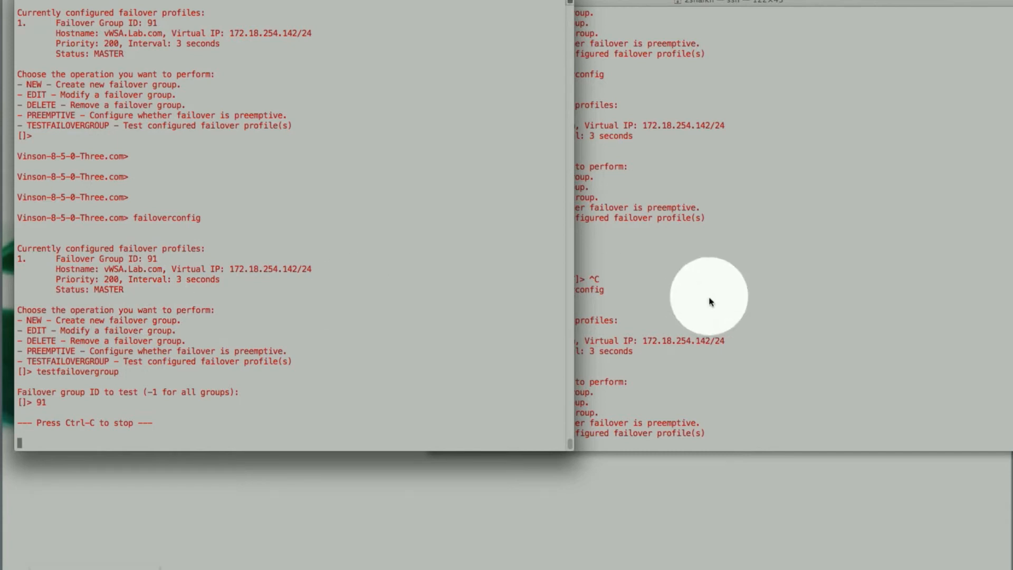
Step: Run testfailovergroup on the backup appliance for failover group 91
{"action": "left_click", "coordinate": [745, 300]}
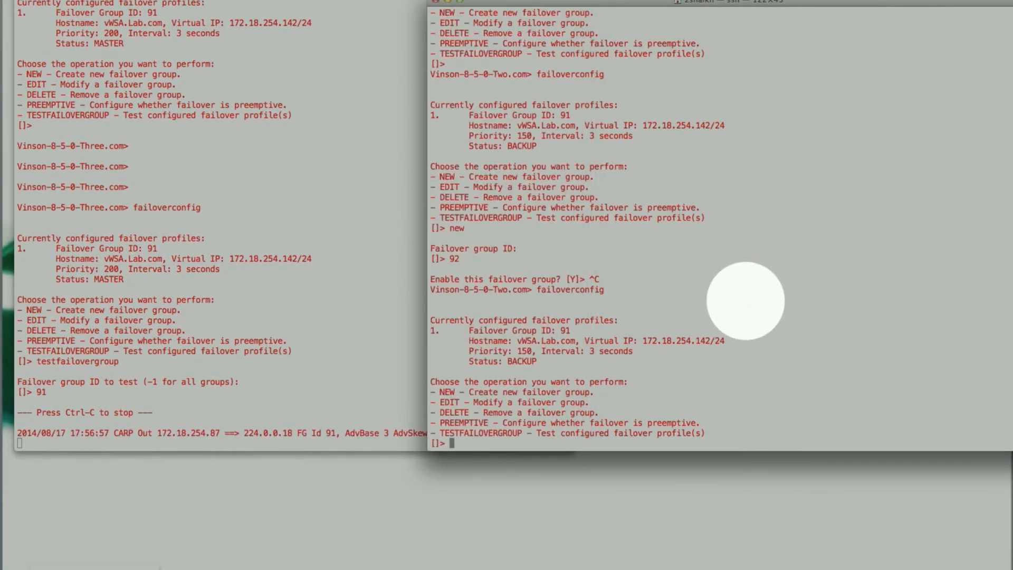
{"action": "key", "text": "Return"}
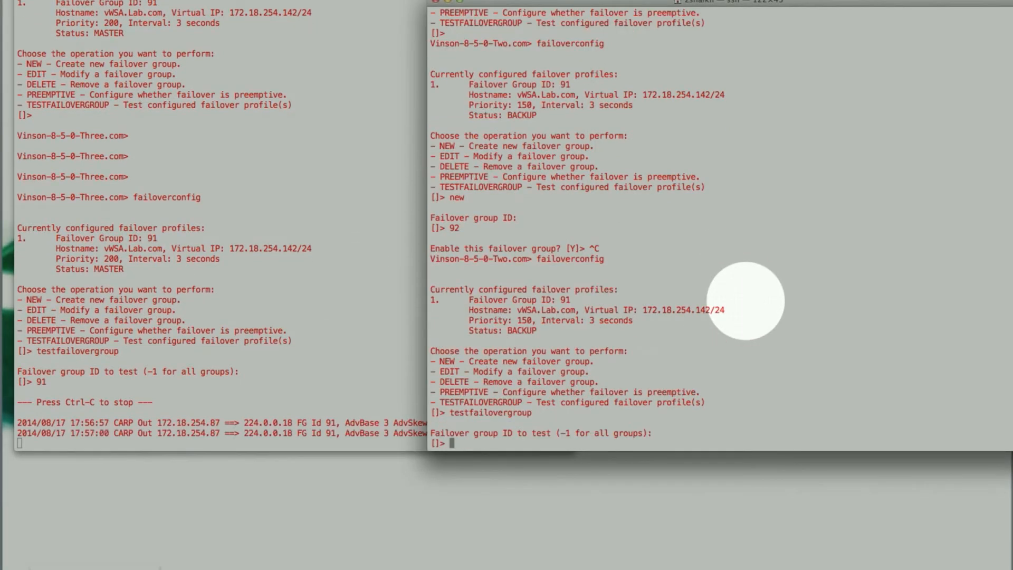
{"action": "key", "text": "Return"}
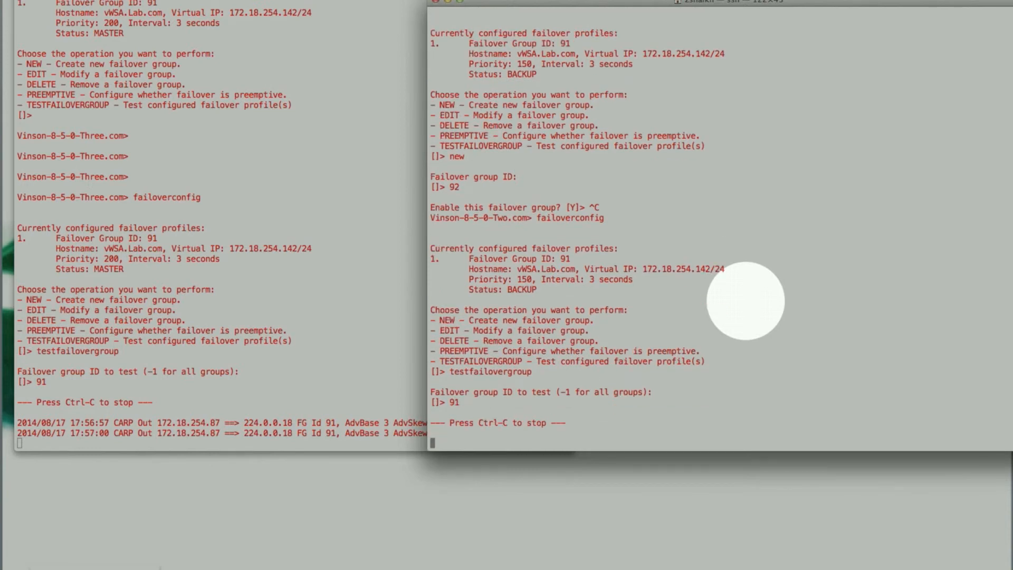
Step: Compare the CARP advertisements for group 91 in the master and backup terminals, including their direction, source address and priority
{"action": "left_click", "coordinate": [359, 279]}
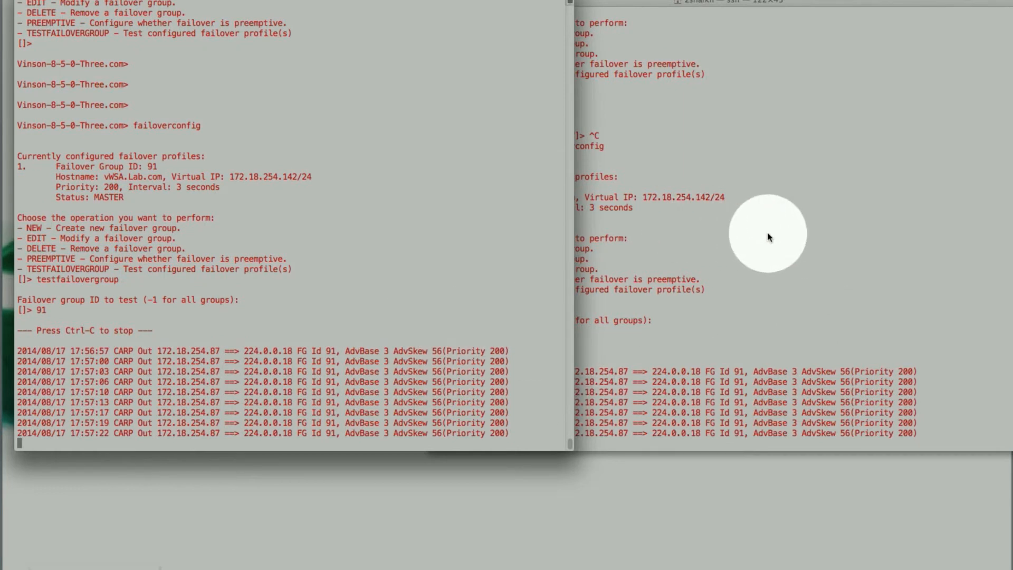
{"action": "left_click", "coordinate": [766, 236]}
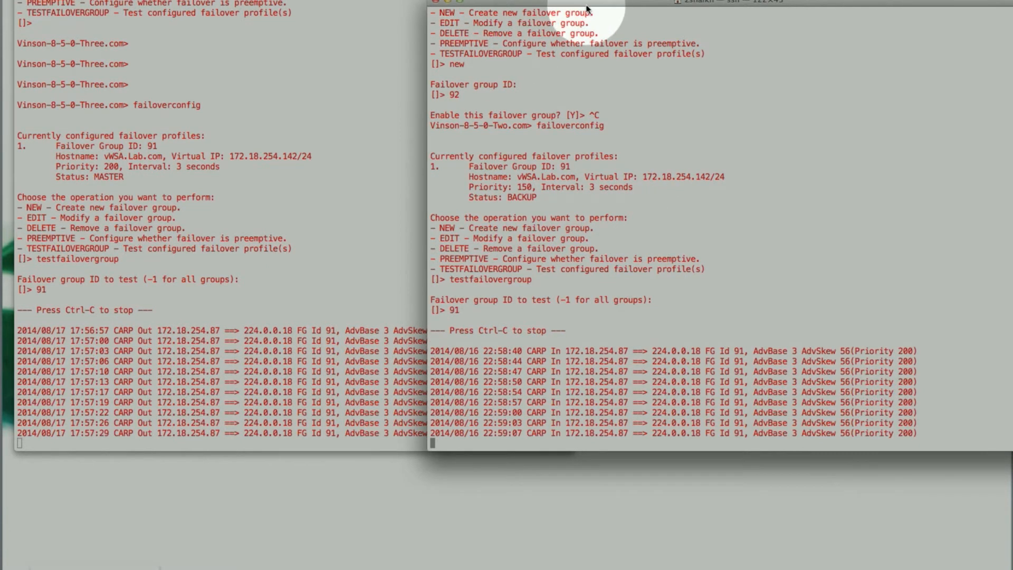
{"action": "left_click_drag", "start_coordinate": [594, 3], "coordinate": [642, 1]}
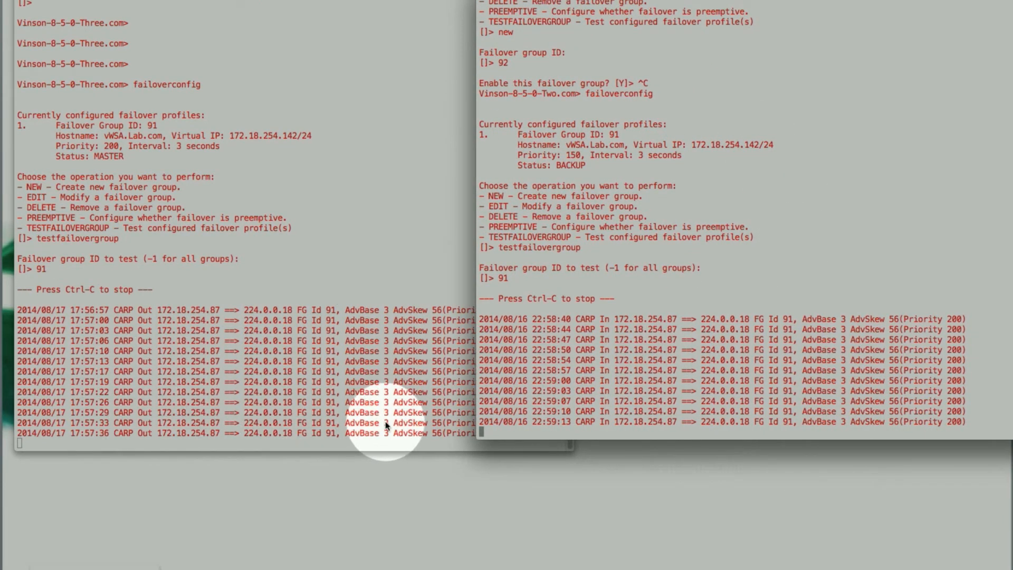
Step: Return to the VRRP notes and review the sample testfailovergroup output, possible troubleshooting scenarios and possible causes
{"action": "left_click", "coordinate": [368, 224]}
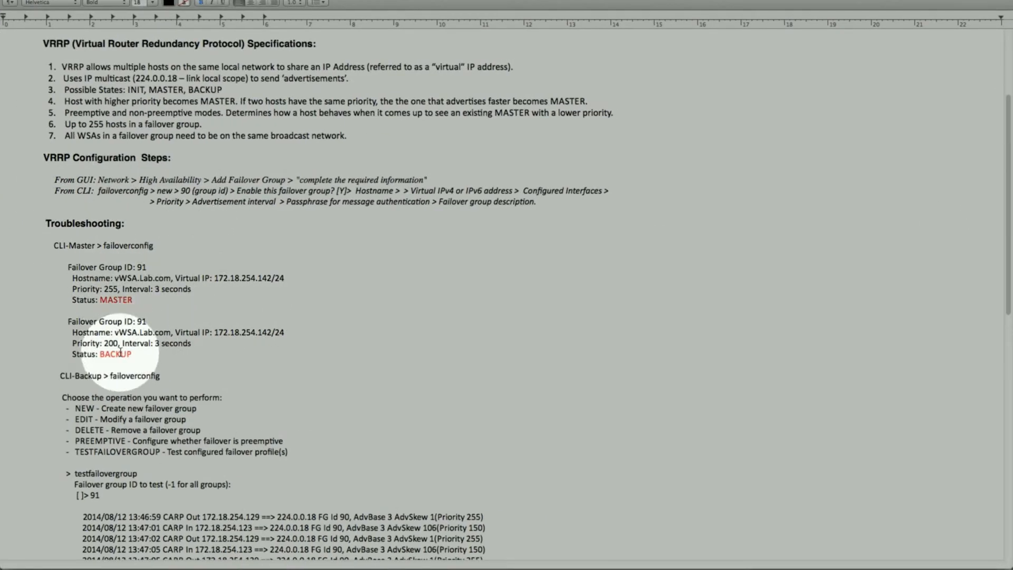
{"action": "scroll", "coordinate": [130, 355], "scroll_direction": "down", "scroll_amount": 5}
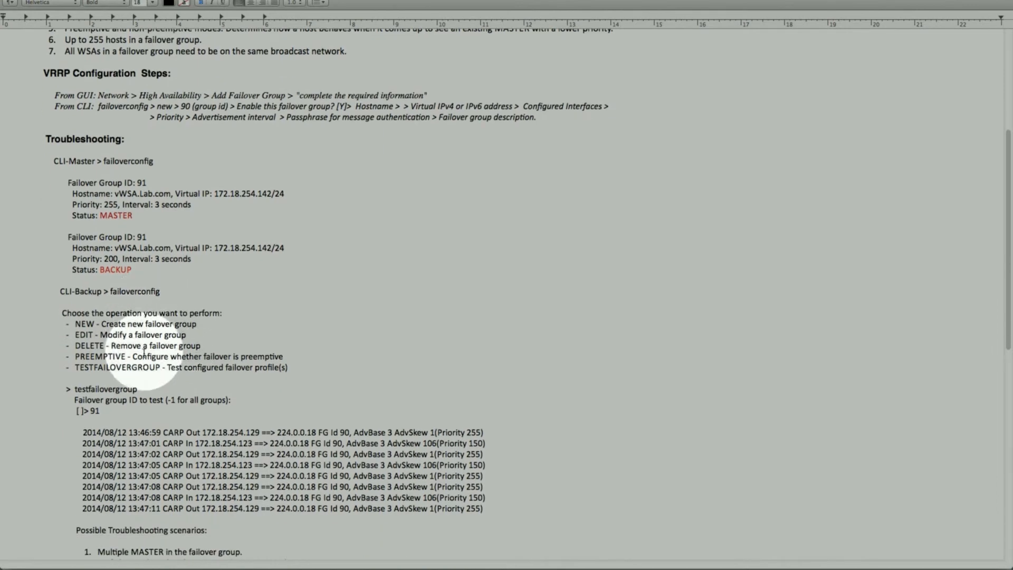
{"action": "scroll", "coordinate": [132, 343], "scroll_direction": "down", "scroll_amount": 2}
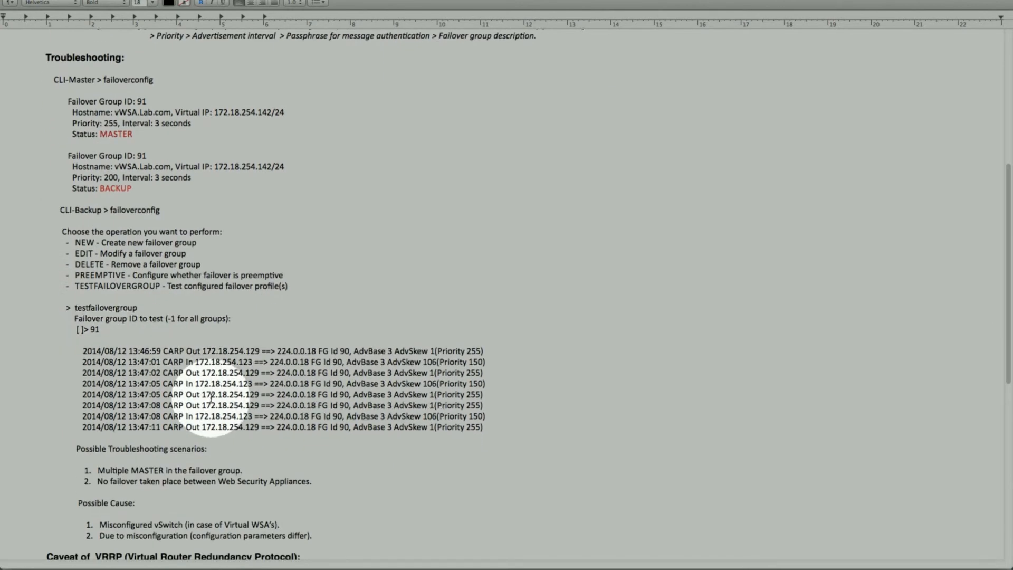
Step: Read the VRRP caveats on failover interfaces, services and compatibility, and the sample system log entries for Failover Group 91
{"action": "scroll", "coordinate": [209, 396], "scroll_direction": "down", "scroll_amount": 3}
{"action": "scroll", "coordinate": [209, 396], "scroll_direction": "down", "scroll_amount": 3}
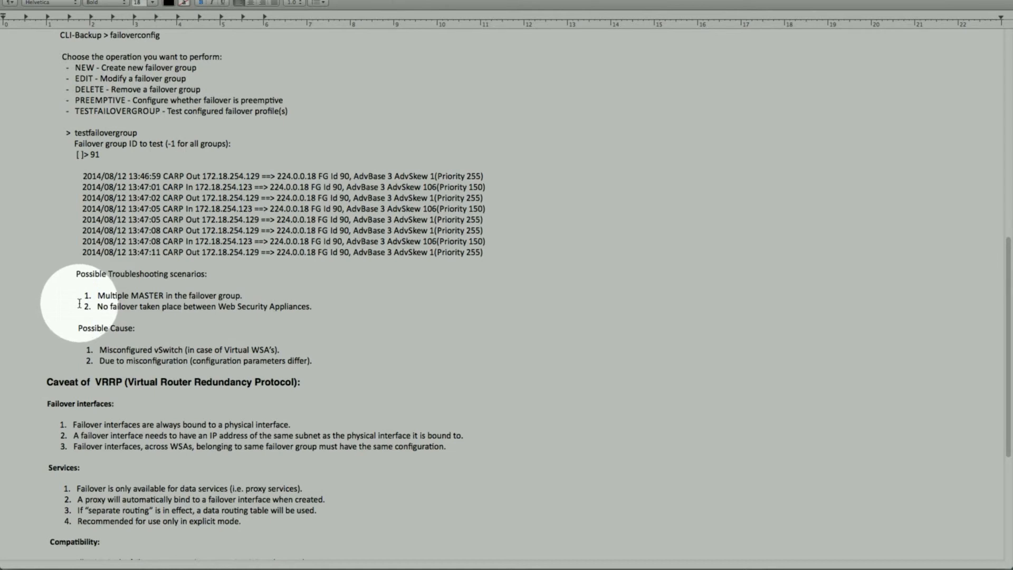
{"action": "scroll", "coordinate": [79, 304], "scroll_direction": "down", "scroll_amount": 5}
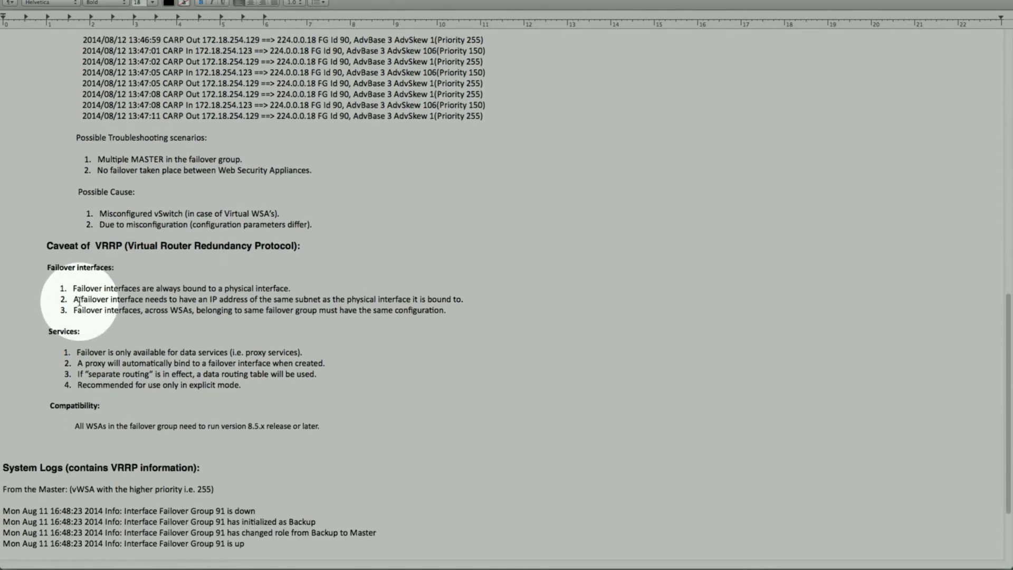
{"action": "scroll", "coordinate": [79, 302], "scroll_direction": "down", "scroll_amount": 4}
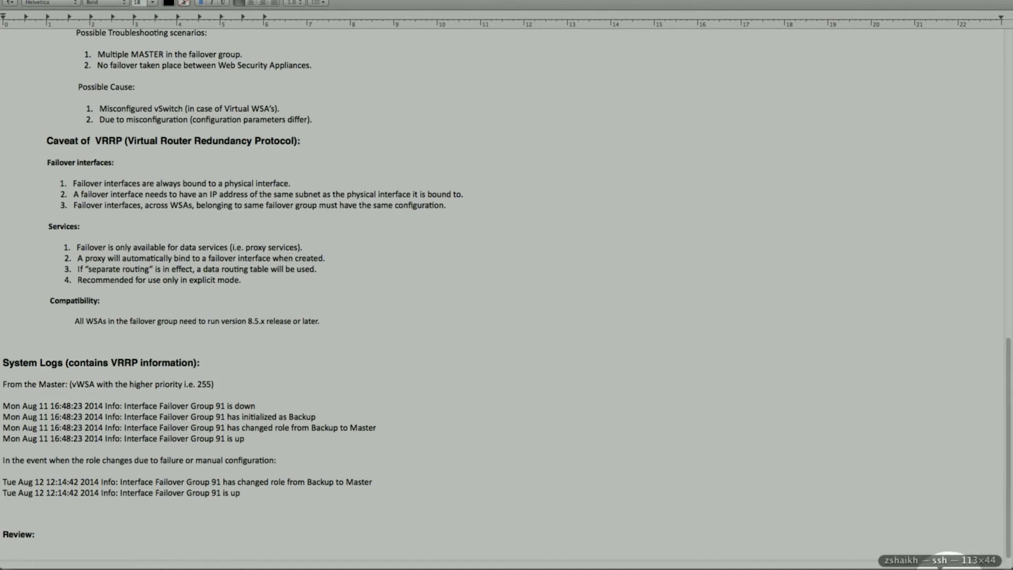
Step: Switch to the priority 200 appliance's terminal, stop the failover group 91 test, exit failoverconfig and start the grep command
{"action": "left_click", "coordinate": [942, 568]}
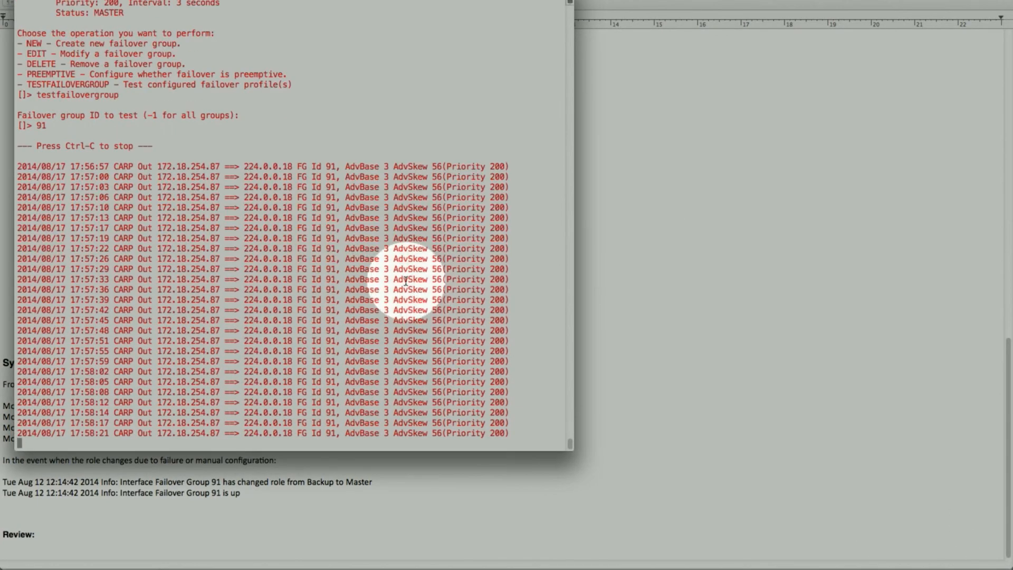
{"action": "key", "text": "ctrl+c"}
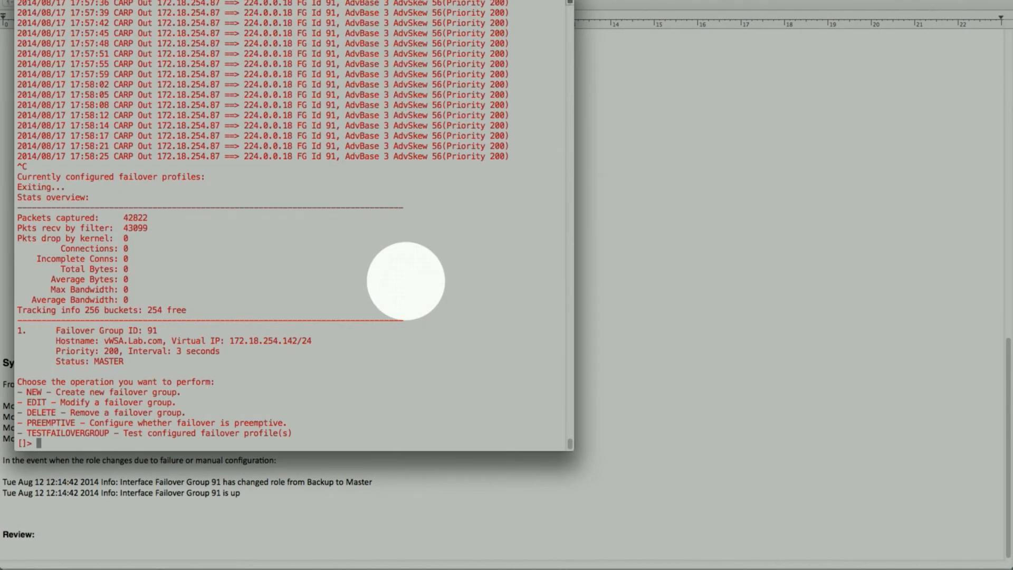
{"action": "key", "text": "Return"}
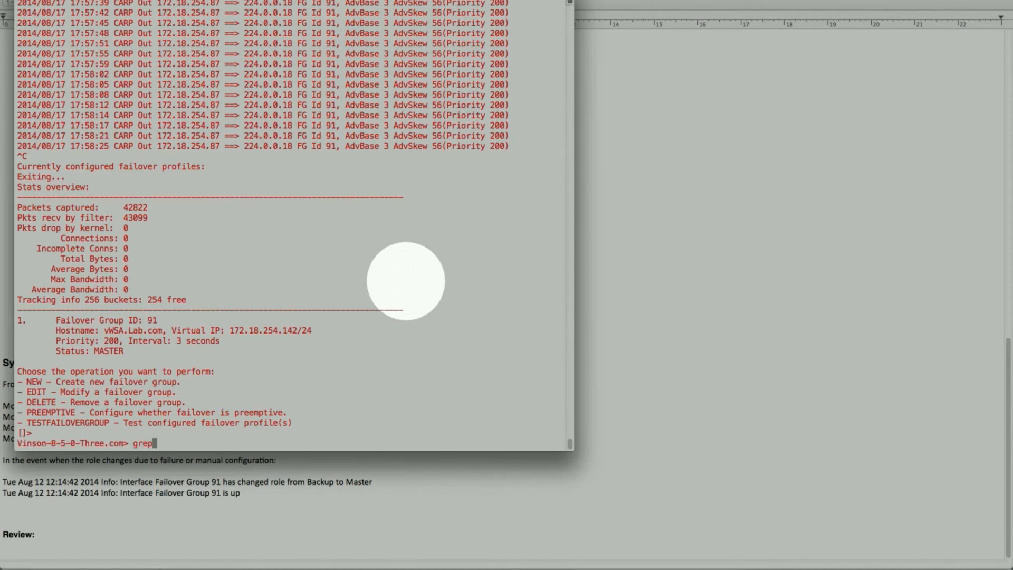
{"action": "type", "text": "grep"}
{"action": "key", "text": "Return"}
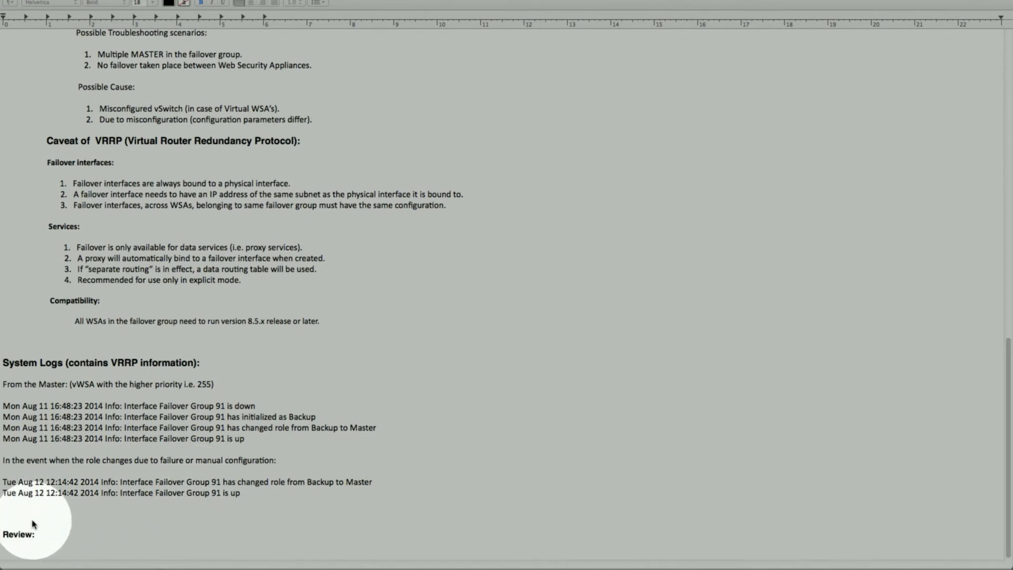
Step: Return to the VRRP notes and recap the specifications, configuration steps, failoverconfig operations, troubleshooting scenarios, caveats and system logs
{"action": "scroll", "coordinate": [103, 295], "scroll_direction": "up", "scroll_amount": 5}
{"action": "scroll", "coordinate": [103, 286], "scroll_direction": "up", "scroll_amount": 10}
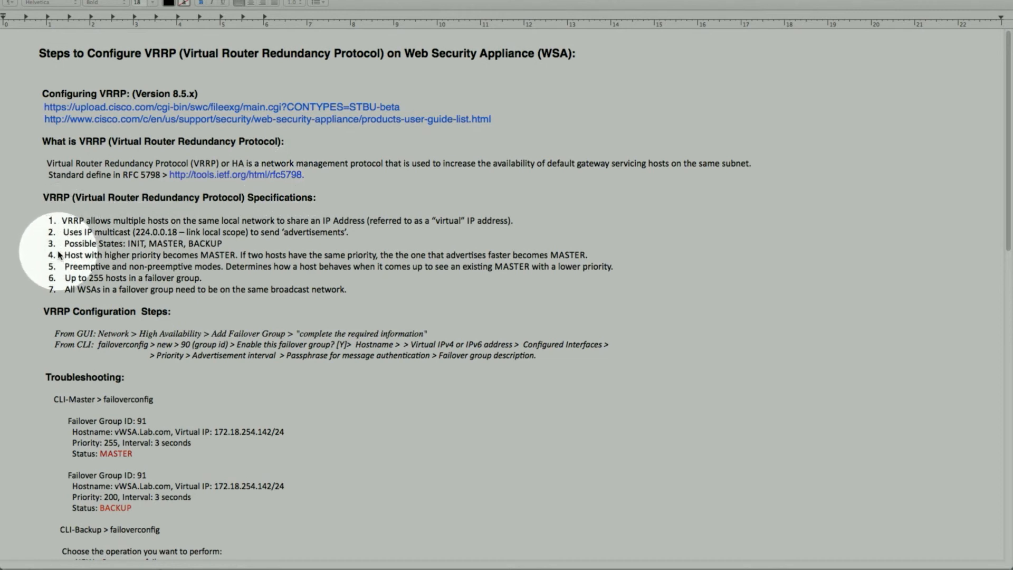
{"action": "scroll", "coordinate": [58, 254], "scroll_direction": "down", "scroll_amount": 3}
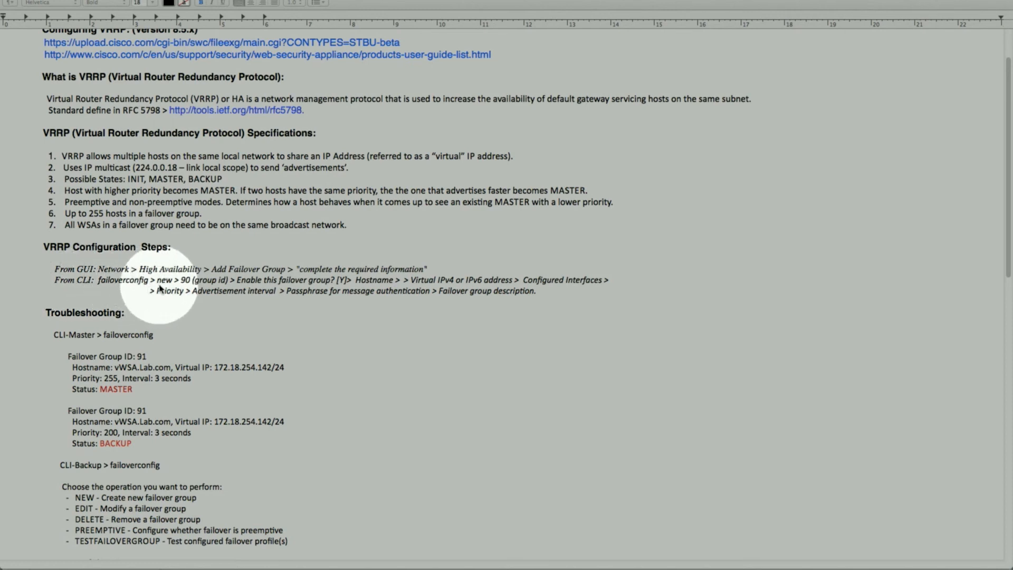
{"action": "scroll", "coordinate": [160, 319], "scroll_direction": "down", "scroll_amount": 3}
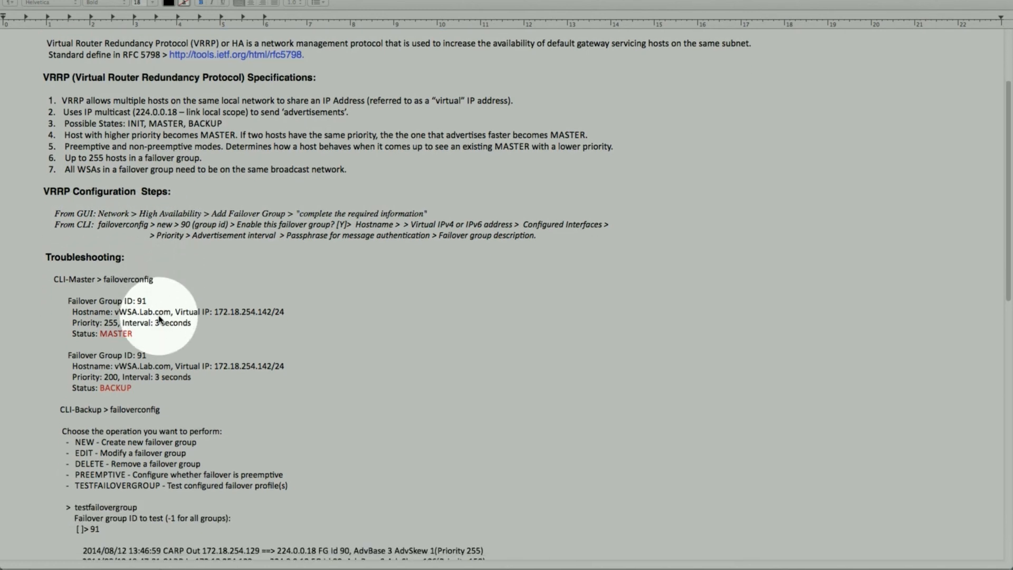
{"action": "scroll", "coordinate": [159, 319], "scroll_direction": "down", "scroll_amount": 2}
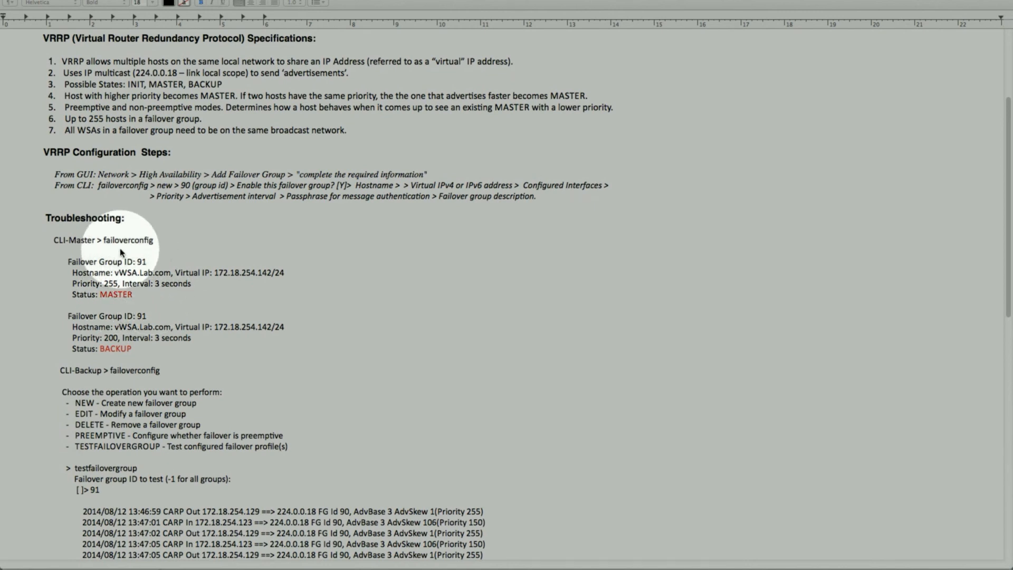
{"action": "scroll", "coordinate": [110, 393], "scroll_direction": "down", "scroll_amount": 1}
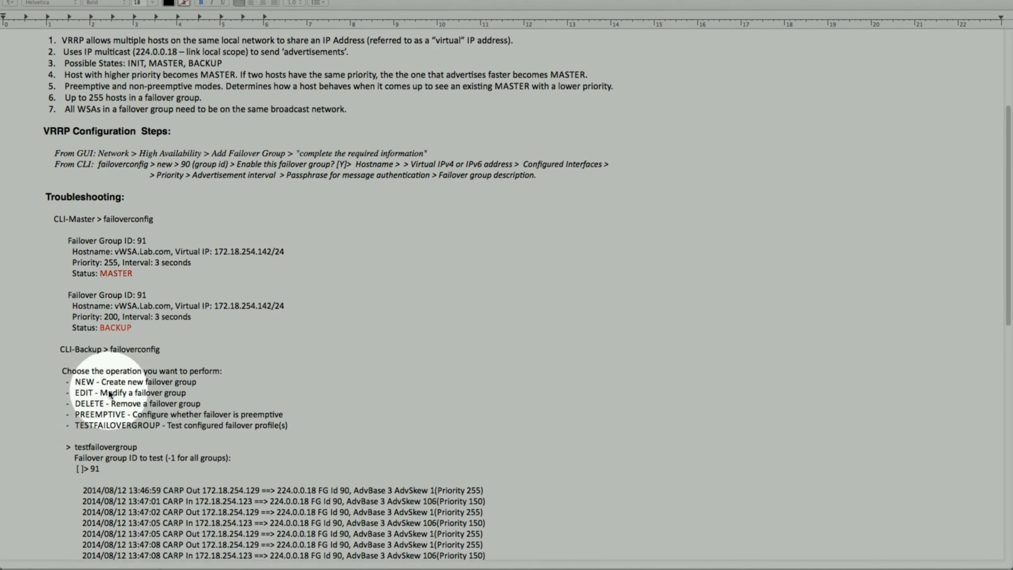
{"action": "scroll", "coordinate": [110, 394], "scroll_direction": "down", "scroll_amount": 2}
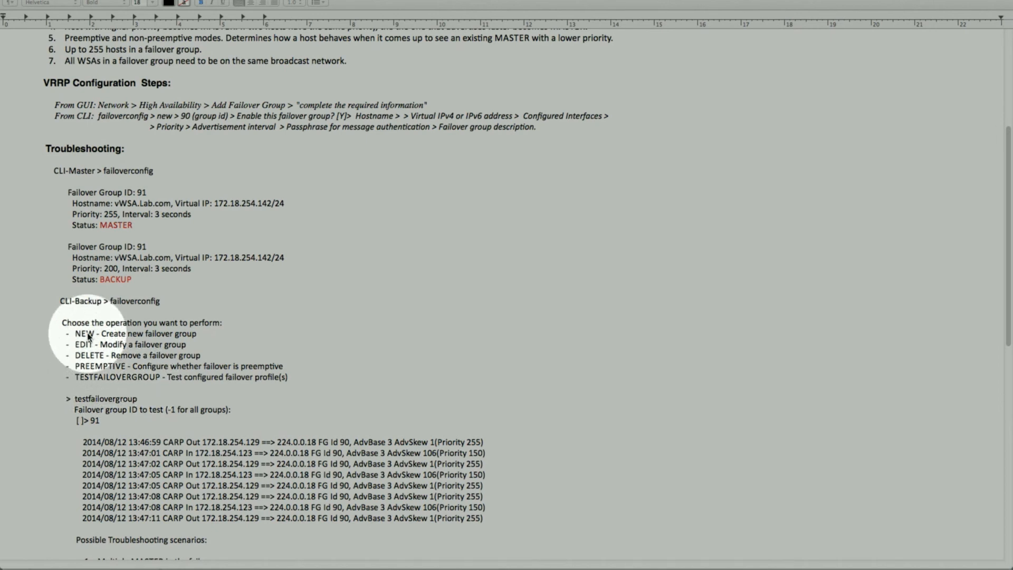
{"action": "scroll", "coordinate": [111, 364], "scroll_direction": "down", "scroll_amount": 3}
{"action": "scroll", "coordinate": [112, 363], "scroll_direction": "down", "scroll_amount": 8}
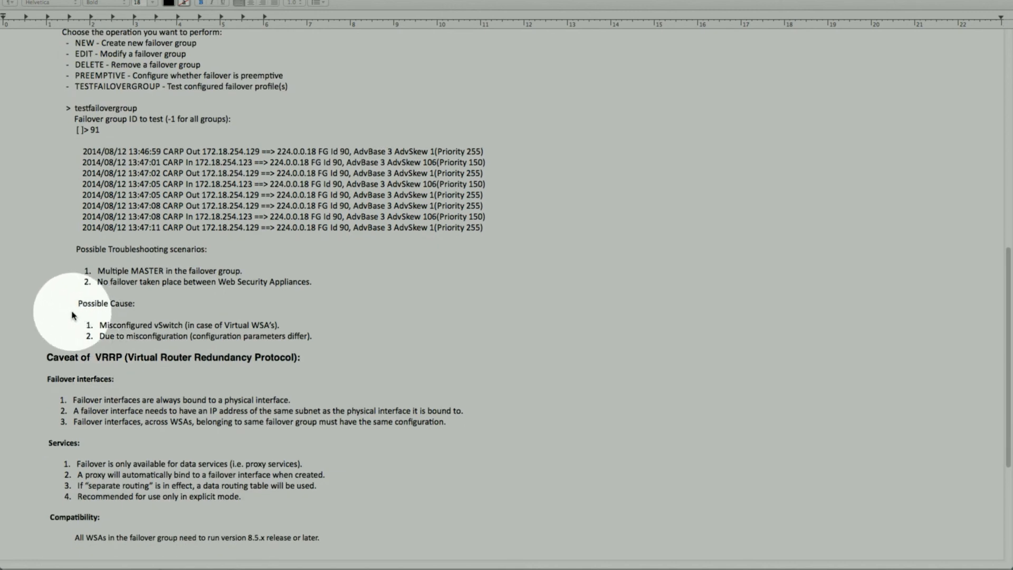
{"action": "scroll", "coordinate": [71, 317], "scroll_direction": "down", "scroll_amount": 2}
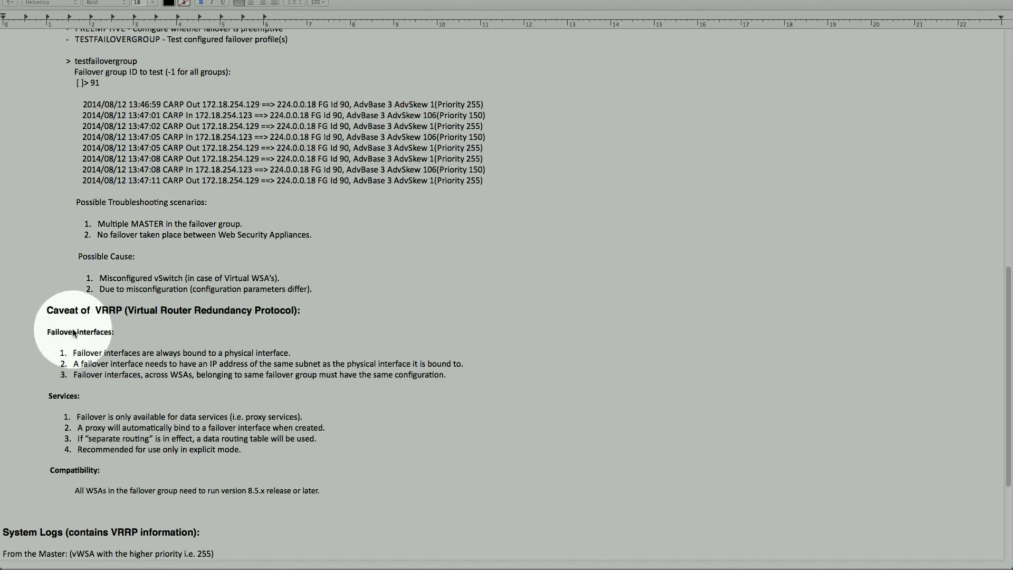
{"action": "scroll", "coordinate": [74, 340], "scroll_direction": "down", "scroll_amount": 6}
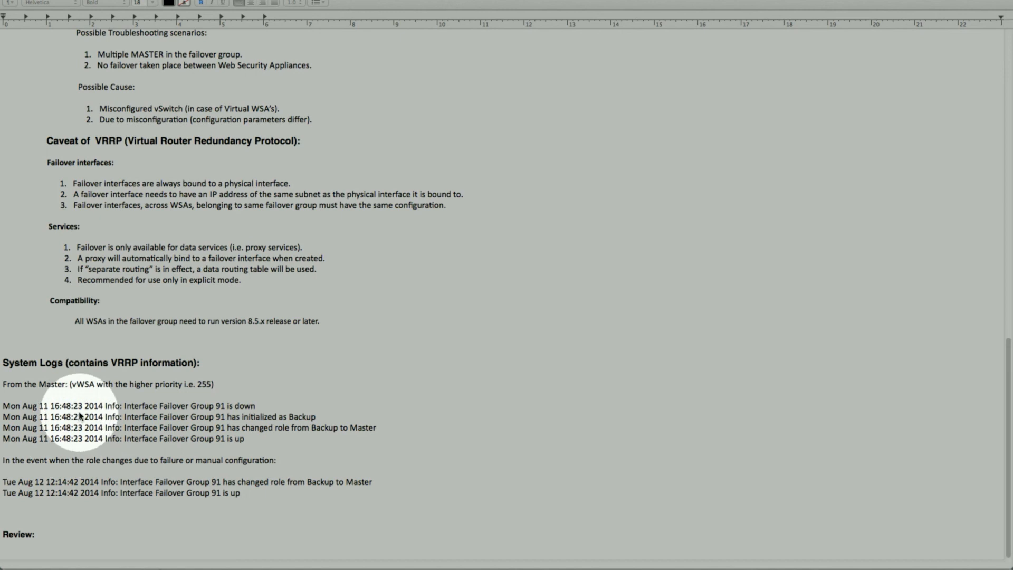
{"action": "scroll", "coordinate": [79, 417], "scroll_direction": "up", "scroll_amount": 7}
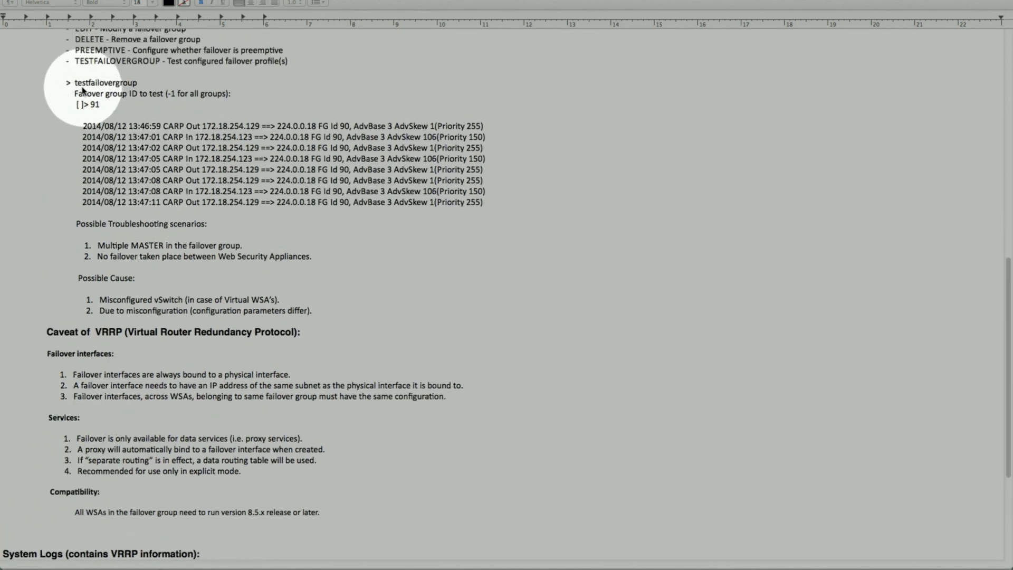
{"action": "scroll", "coordinate": [53, 106], "scroll_direction": "up", "scroll_amount": 20}
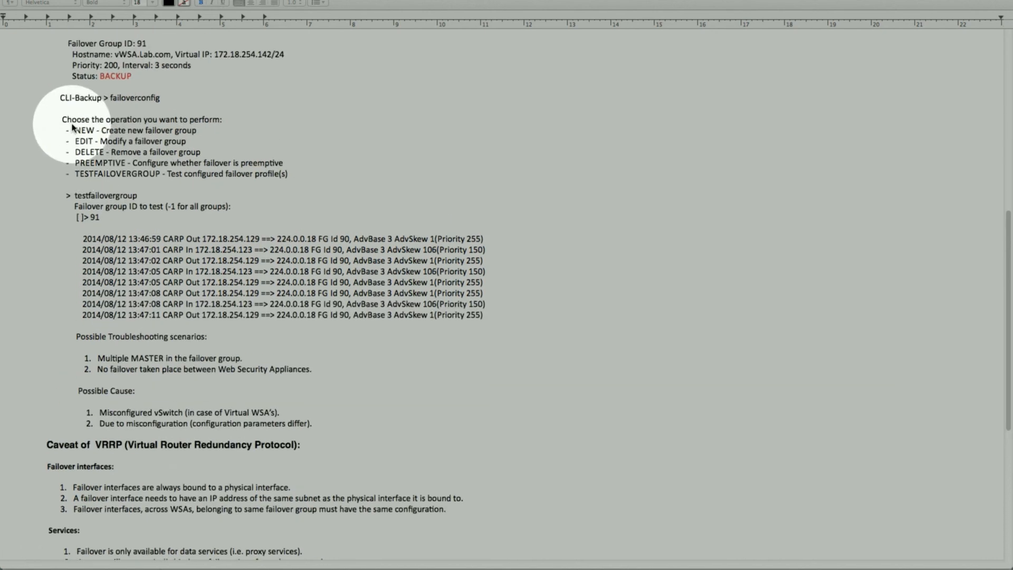